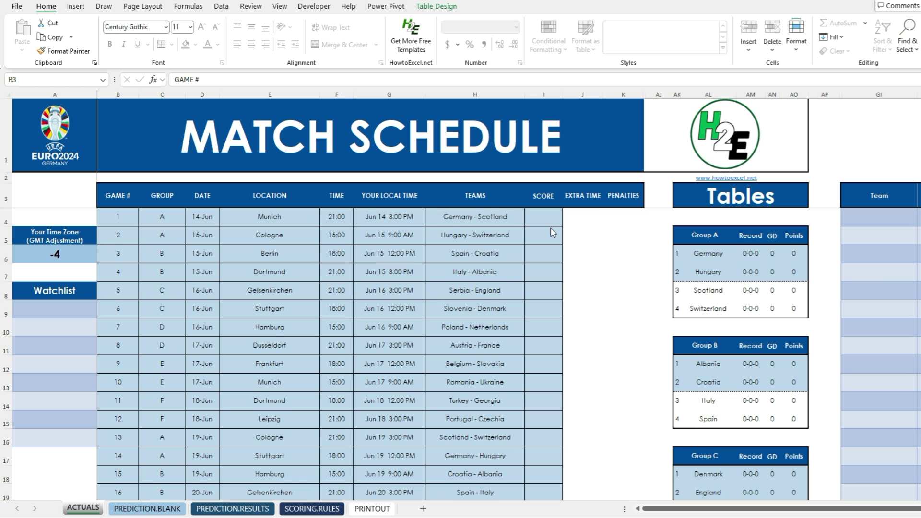
- Enter a score of 1:0 for each of games 1, 2 and 3 in the match schedule
{"action": "left_click", "coordinate": [546, 216]}
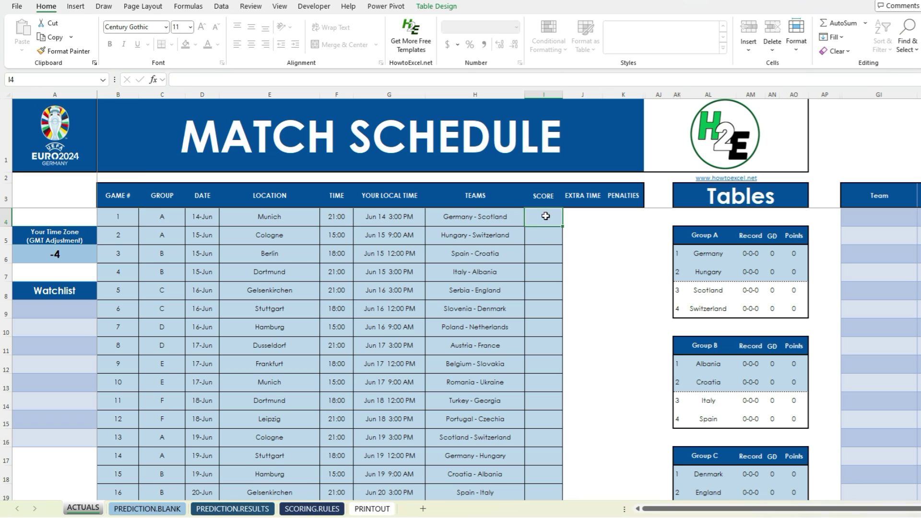
{"action": "type", "text": "1:0"}
{"action": "key", "text": "Return"}
{"action": "type", "text": "1:0"}
{"action": "key", "text": "Return"}
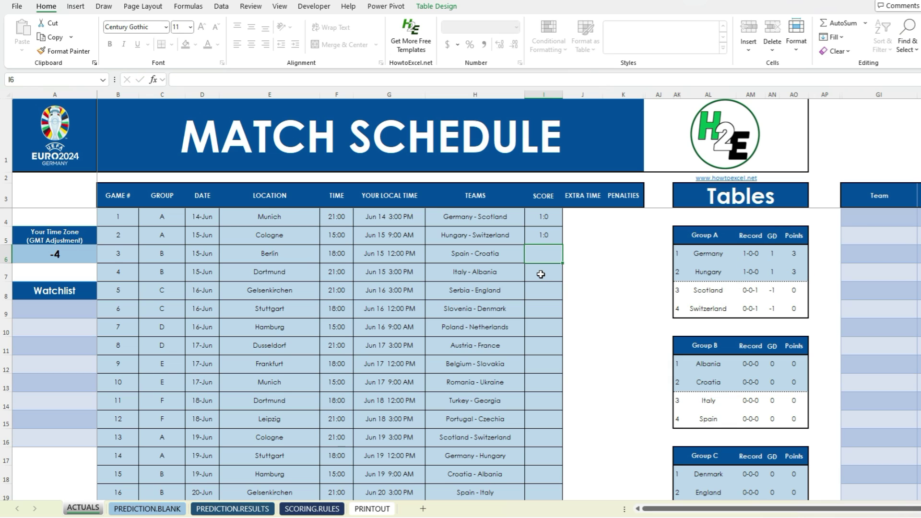
{"action": "type", "text": "1:0"}
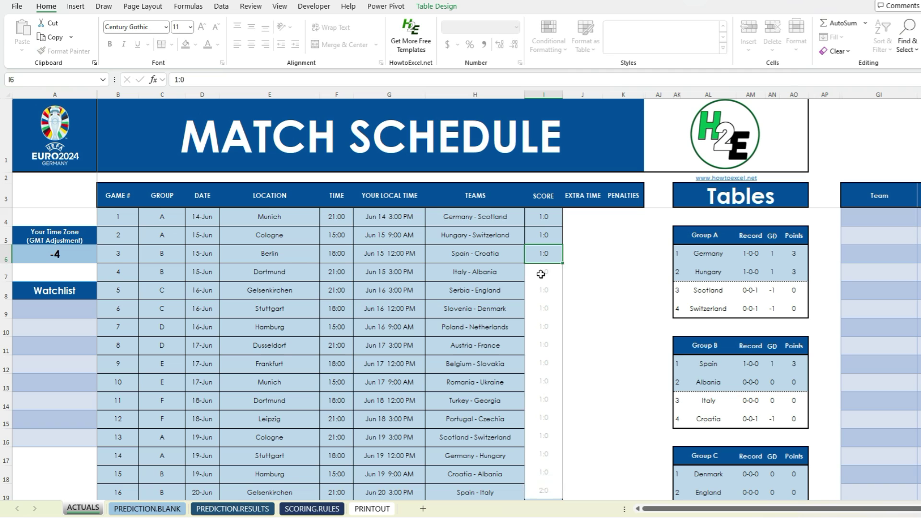
{"action": "key", "text": "Return"}
- Copy game 3's 1:0 score and paste it as values into the scores of games 4 through 36
{"action": "left_click", "coordinate": [545, 255]}
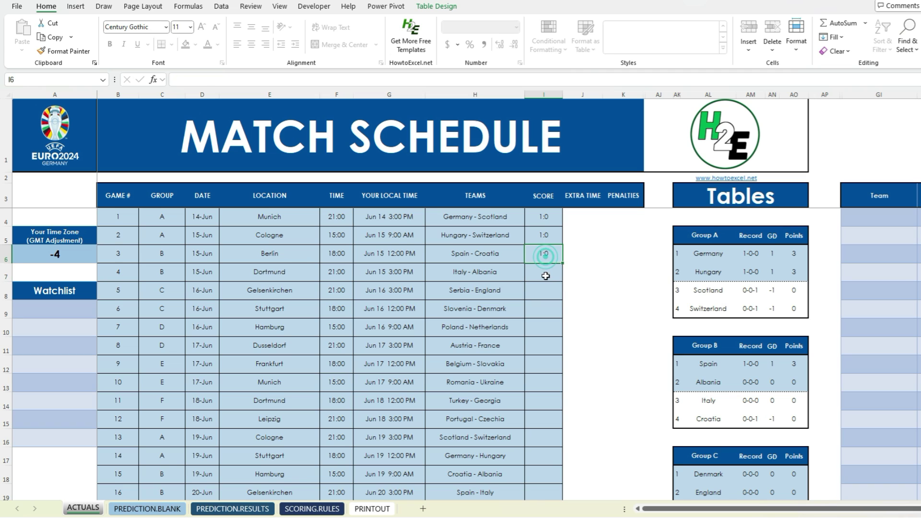
{"action": "key", "text": "ctrl+c"}
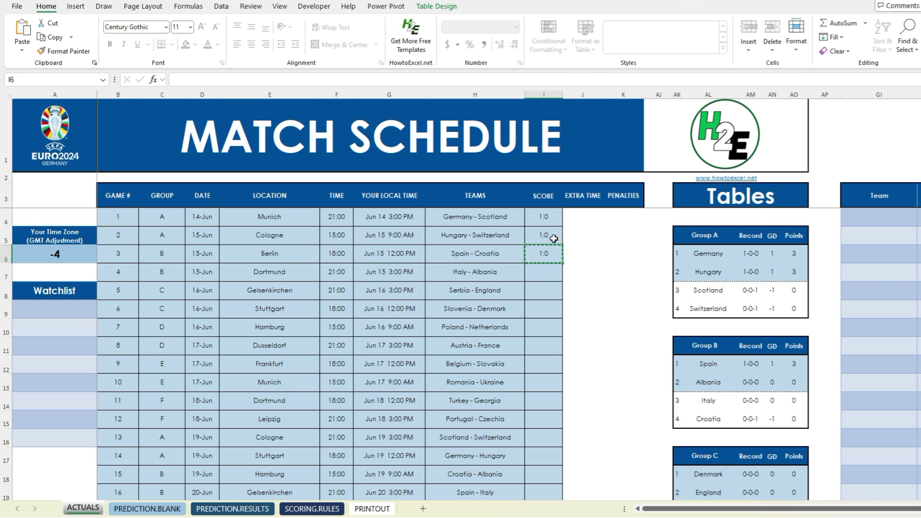
{"action": "left_click", "coordinate": [542, 271]}
{"action": "scroll", "coordinate": [553, 302], "scroll_direction": "down", "scroll_amount": 6}
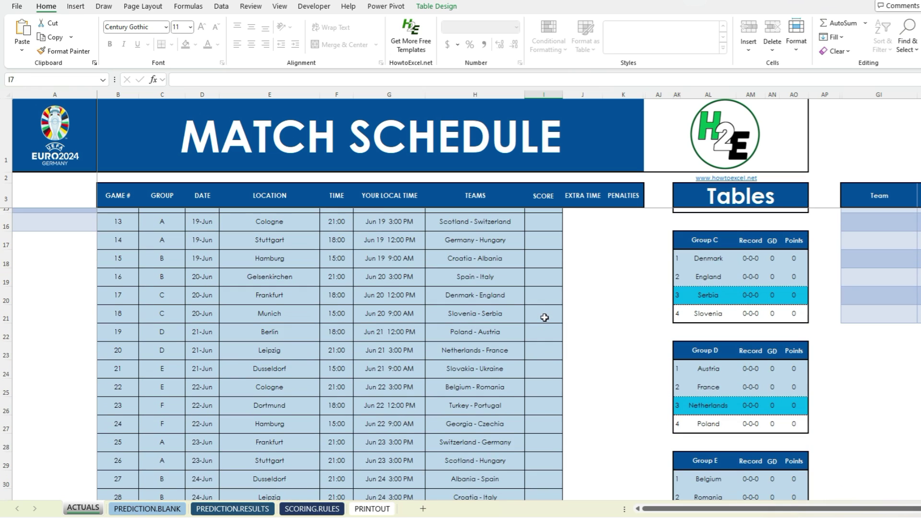
{"action": "scroll", "coordinate": [542, 320], "scroll_direction": "down", "scroll_amount": 3}
{"action": "scroll", "coordinate": [542, 323], "scroll_direction": "down", "scroll_amount": 1}
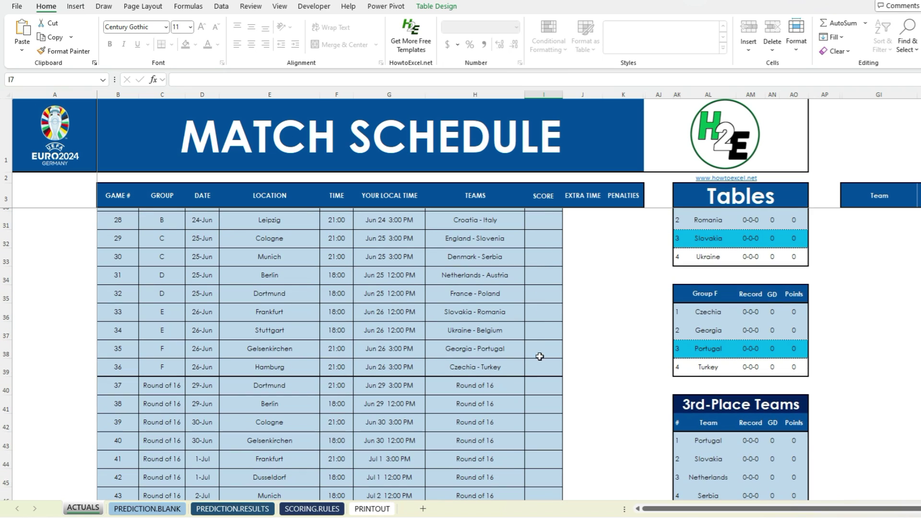
{"action": "left_click", "coordinate": [539, 363], "text": "shift"}
{"action": "right_click", "coordinate": [539, 363]}
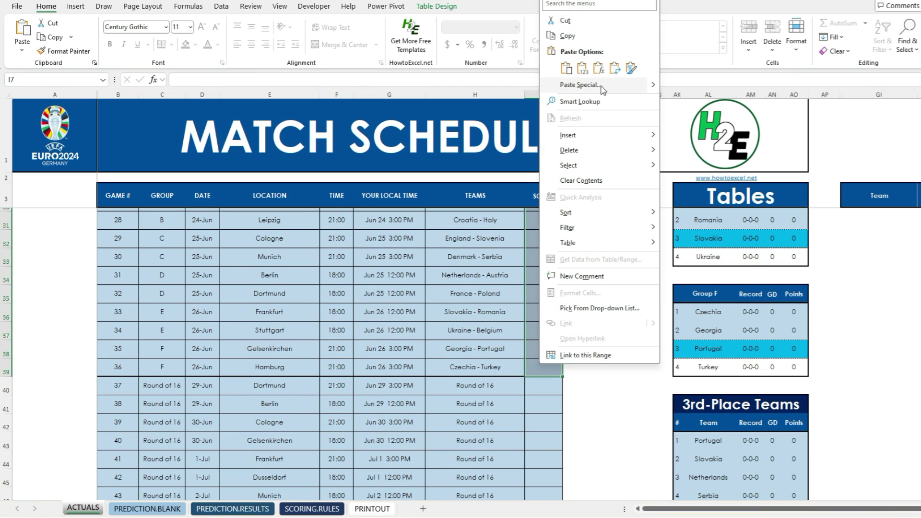
{"action": "left_click", "coordinate": [586, 67]}
{"action": "left_click", "coordinate": [540, 347]}
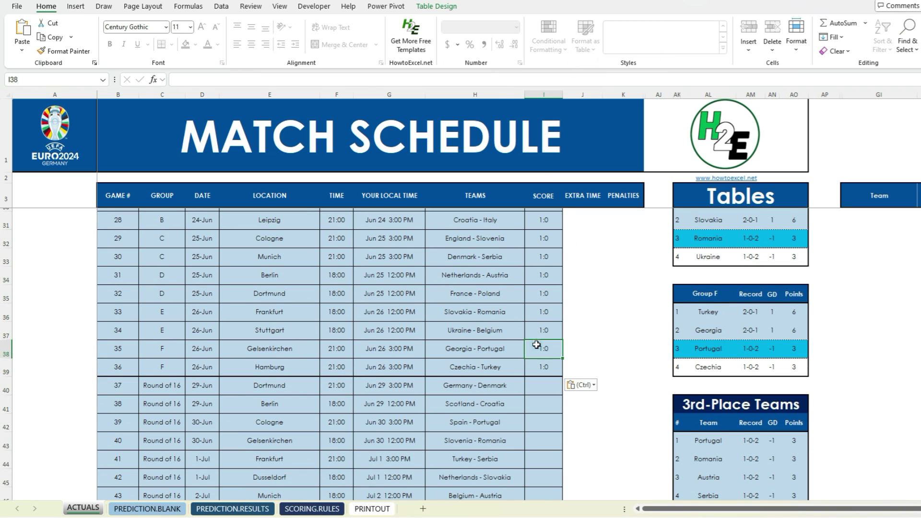
- Put the 1:0 score in game 37 and paste it as values into the scores of games 38 through 51
{"action": "scroll", "coordinate": [514, 352], "scroll_direction": "down", "scroll_amount": 1}
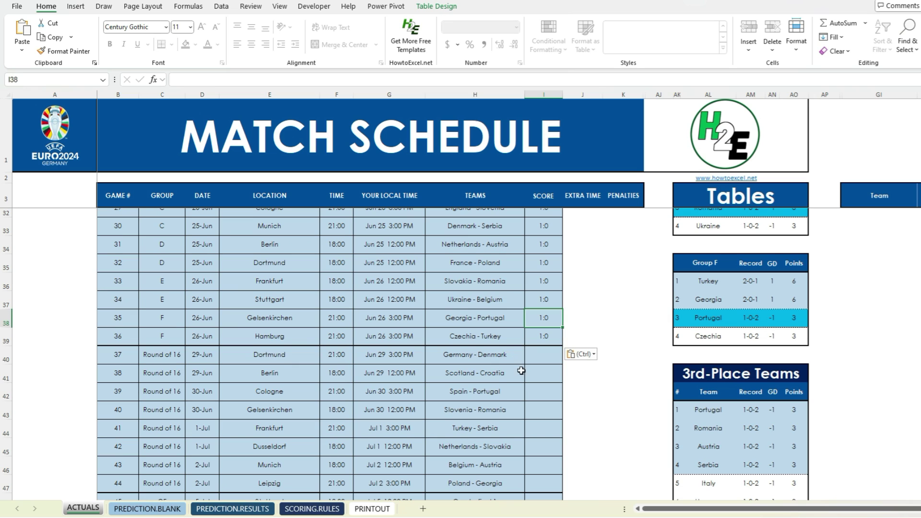
{"action": "left_click", "coordinate": [541, 354]}
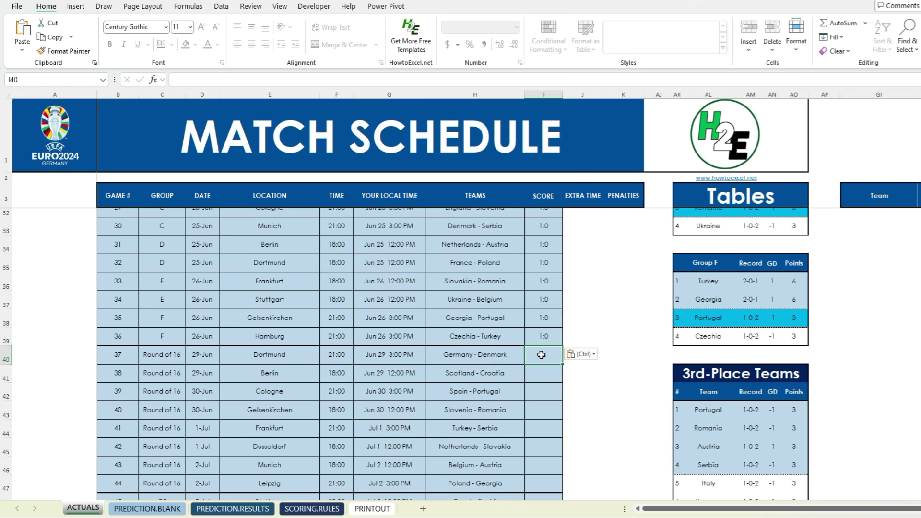
{"action": "key", "text": "ctrl+v"}
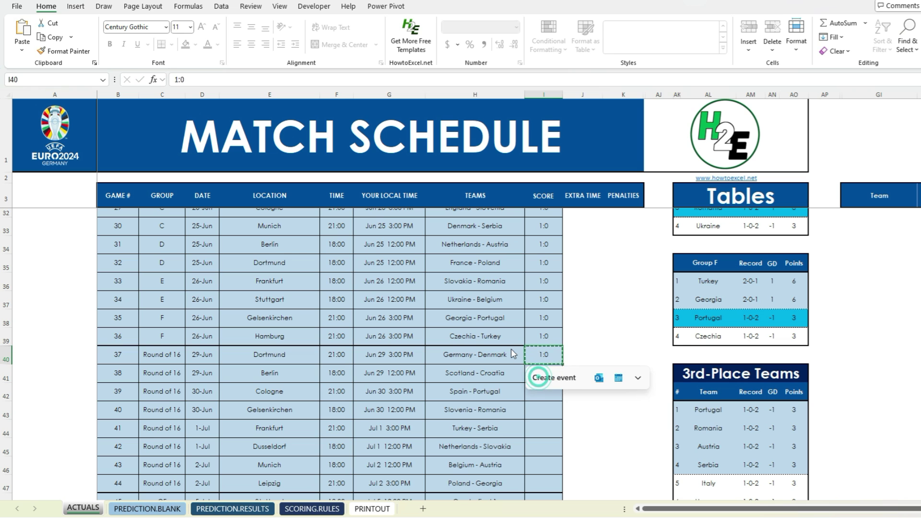
{"action": "scroll", "coordinate": [543, 301], "scroll_direction": "down", "scroll_amount": 1}
{"action": "left_click_drag", "start_coordinate": [544, 308], "coordinate": [548, 365]}
{"action": "scroll", "coordinate": [548, 308], "scroll_direction": "down", "scroll_amount": 3}
{"action": "right_click", "coordinate": [548, 364]}
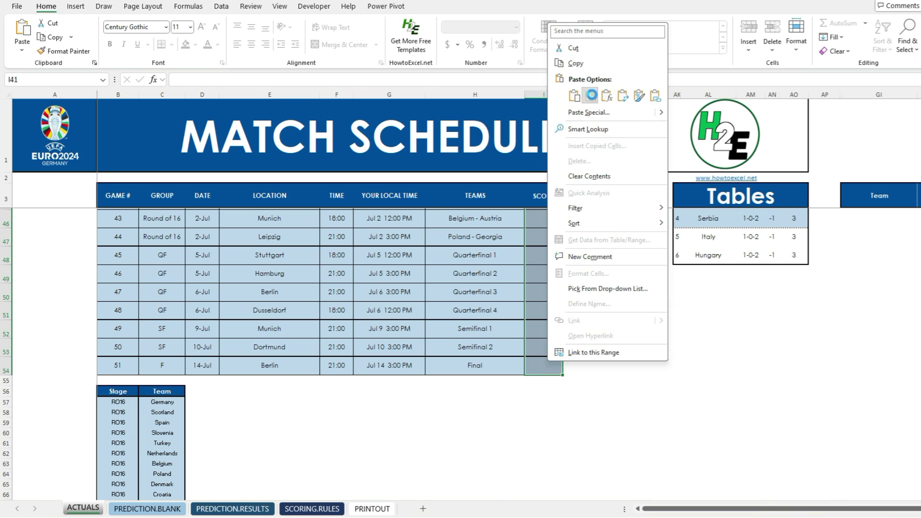
{"action": "left_click", "coordinate": [591, 96]}
{"action": "left_click", "coordinate": [546, 327]}
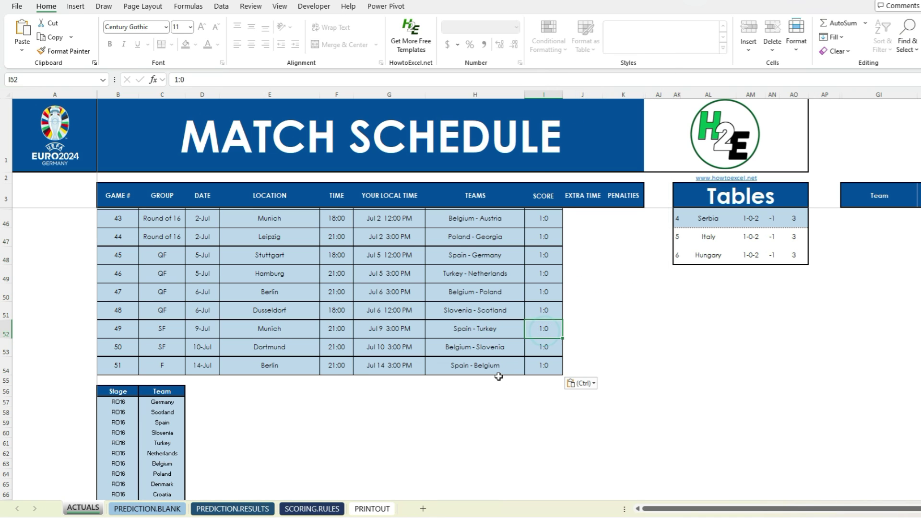
{"action": "scroll", "coordinate": [560, 332], "scroll_direction": "up", "scroll_amount": 1}
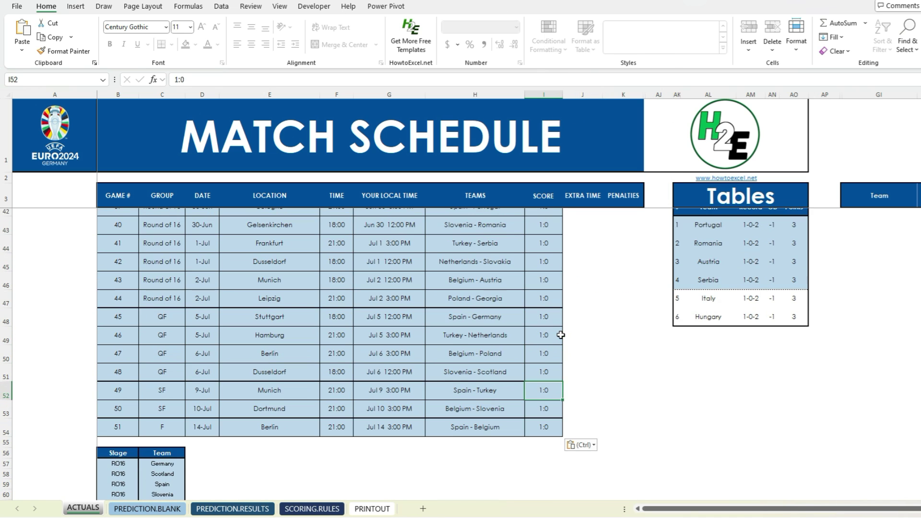
{"action": "scroll", "coordinate": [561, 334], "scroll_direction": "up", "scroll_amount": 1}
{"action": "scroll", "coordinate": [561, 334], "scroll_direction": "up", "scroll_amount": 3}
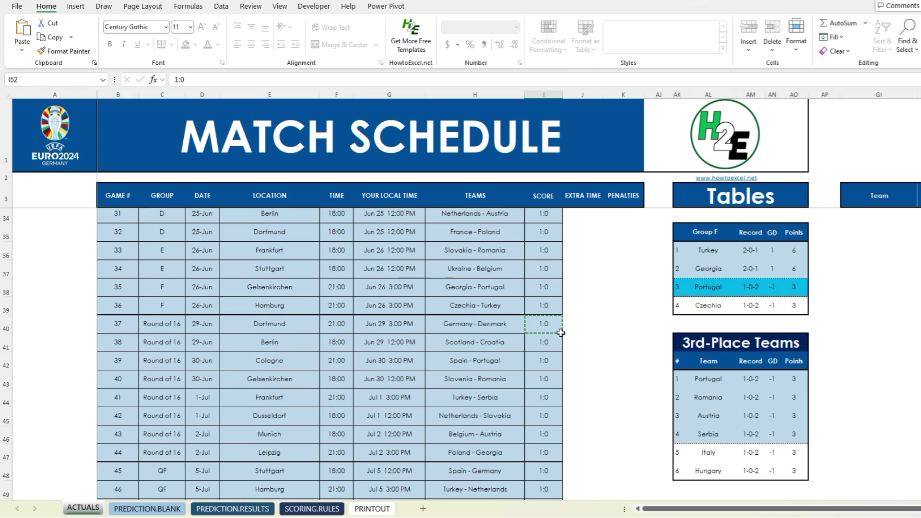
{"action": "key", "text": "Escape"}
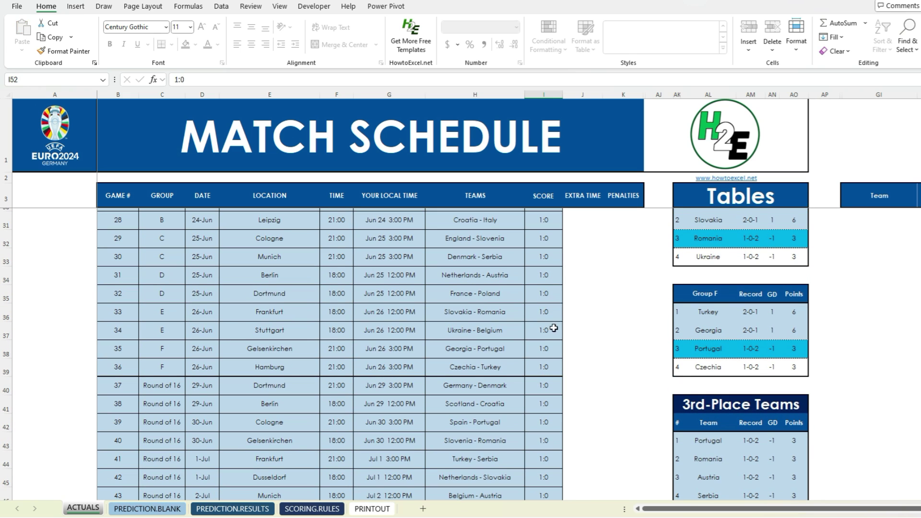
- Set game 37, Germany - Denmark, to a 1:1 score, 1:1 in extra time and 5:4 on penalties
{"action": "left_click", "coordinate": [535, 385]}
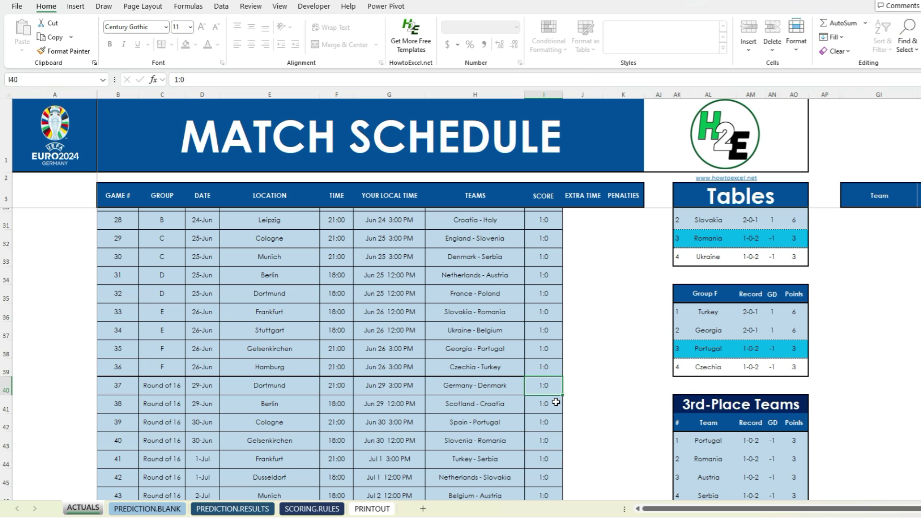
{"action": "type", "text": "1:1"}
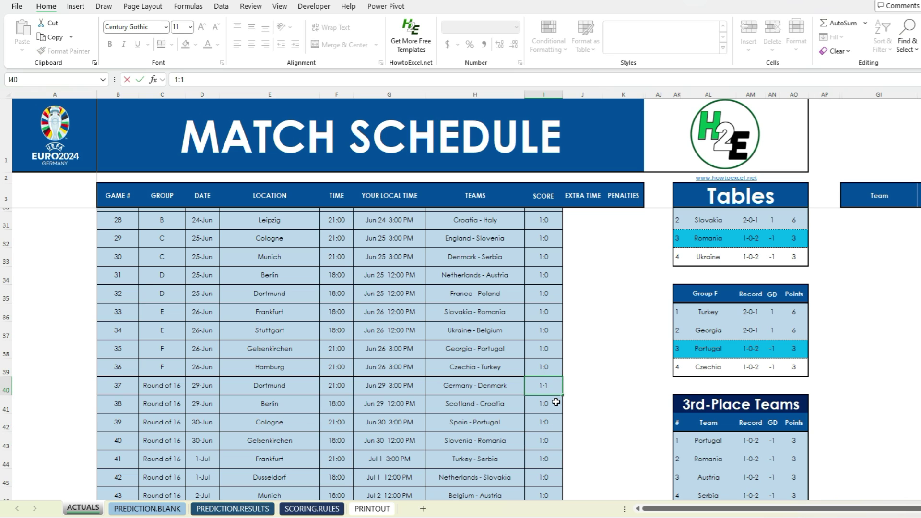
{"action": "key", "text": "Tab"}
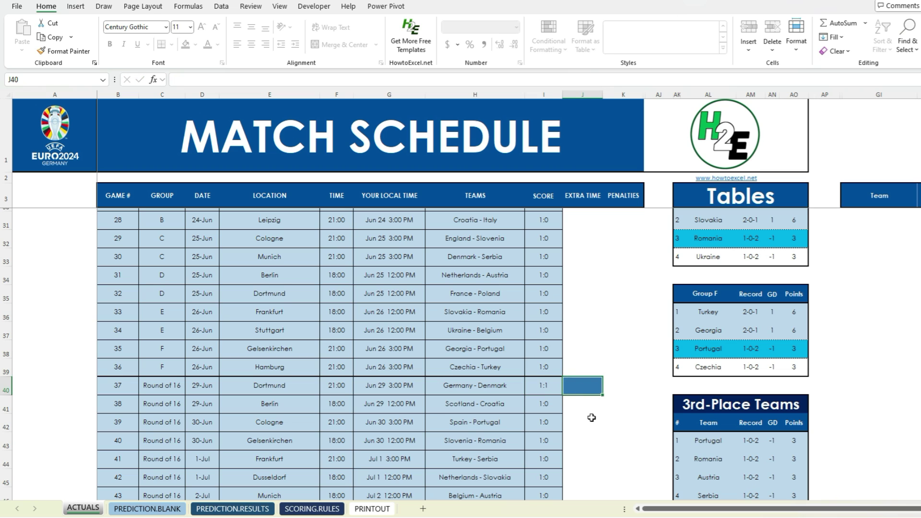
{"action": "type", "text": "1:1"}
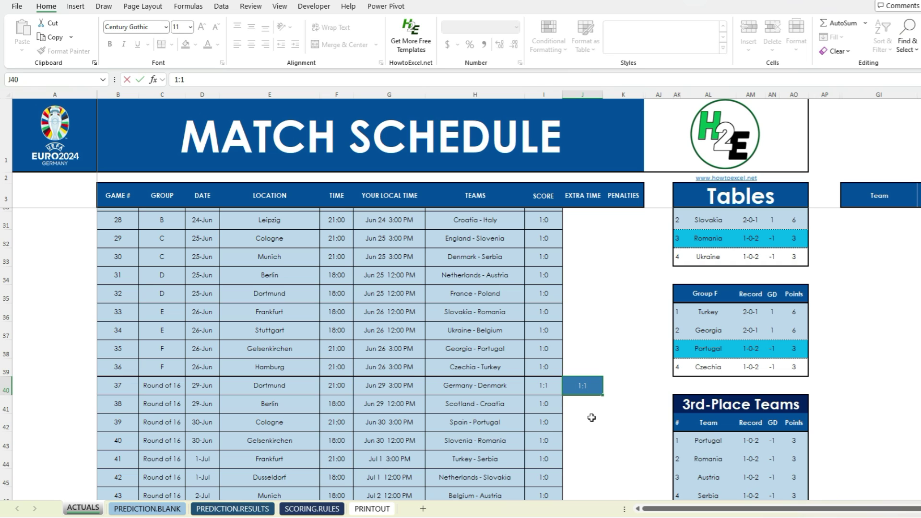
{"action": "key", "text": "Tab"}
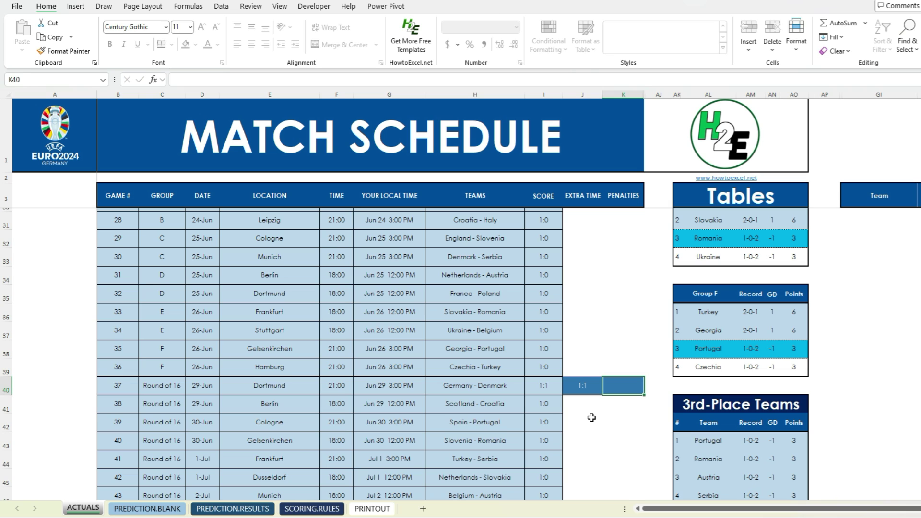
{"action": "type", "text": "5:4"}
{"action": "key", "text": "Return"}
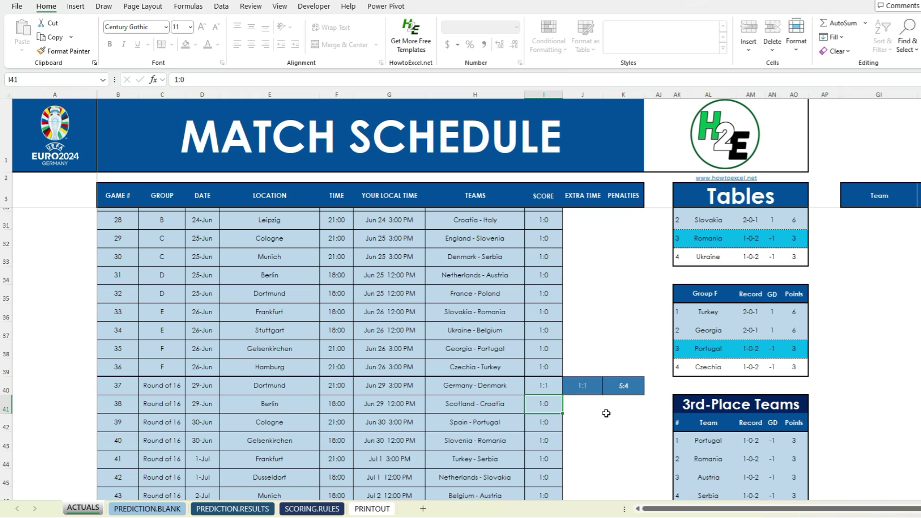
{"action": "left_click", "coordinate": [537, 385]}
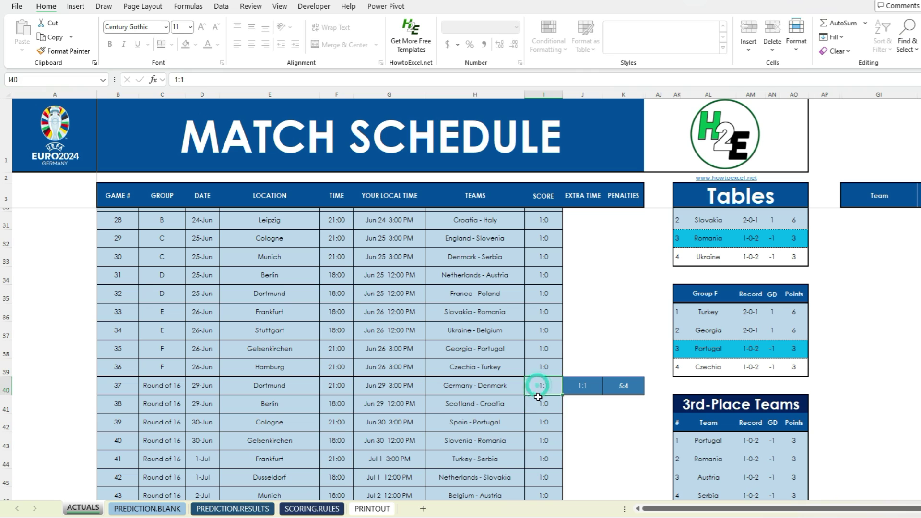
{"action": "left_click", "coordinate": [582, 387]}
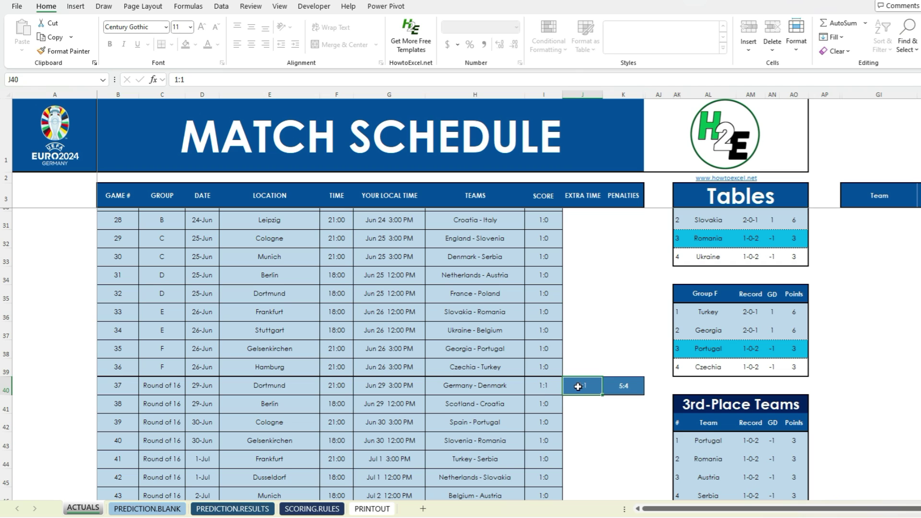
{"action": "left_click", "coordinate": [615, 386]}
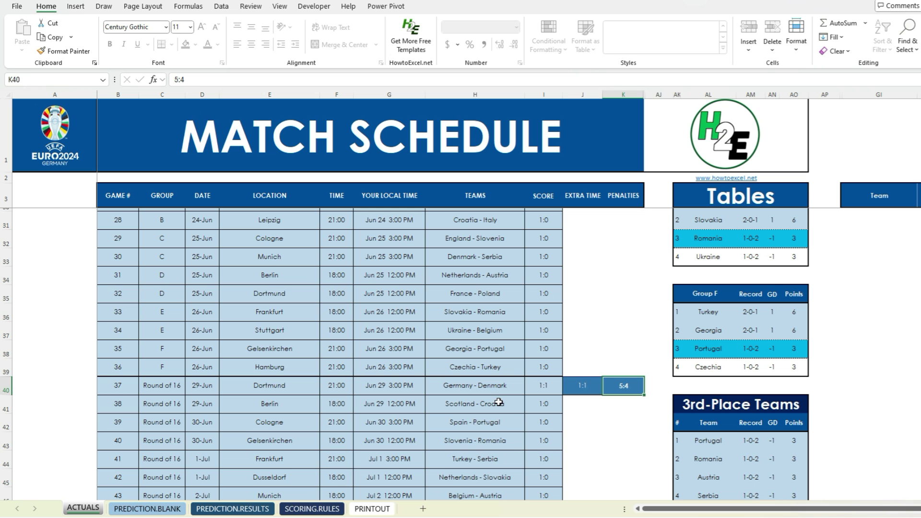
- Add Scotland with an override of 1 in the first row of the team override table
{"action": "scroll", "coordinate": [499, 402], "scroll_direction": "up", "scroll_amount": 5}
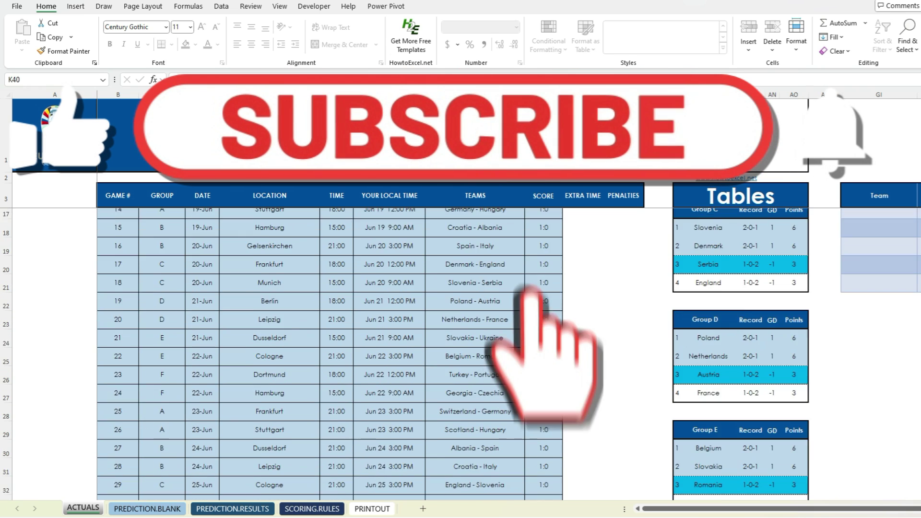
{"action": "scroll", "coordinate": [570, 349], "scroll_direction": "up", "scroll_amount": 5}
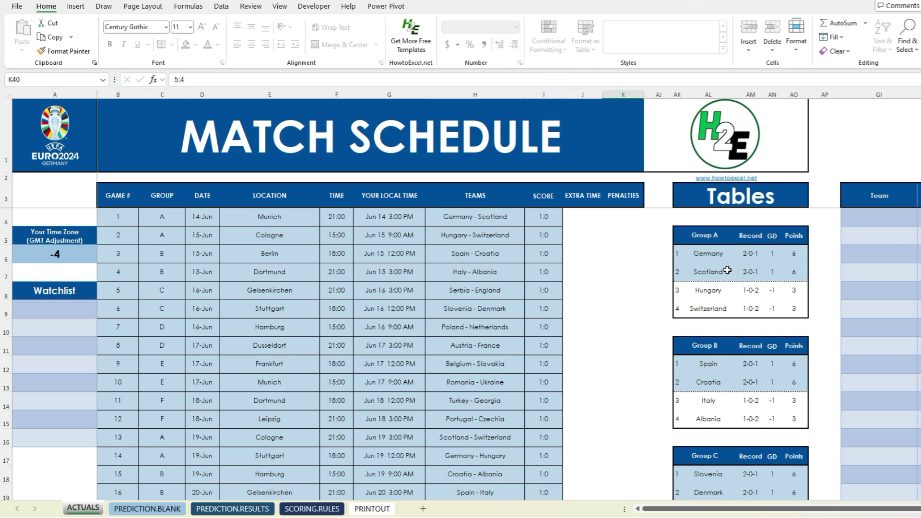
{"action": "left_click", "coordinate": [859, 214]}
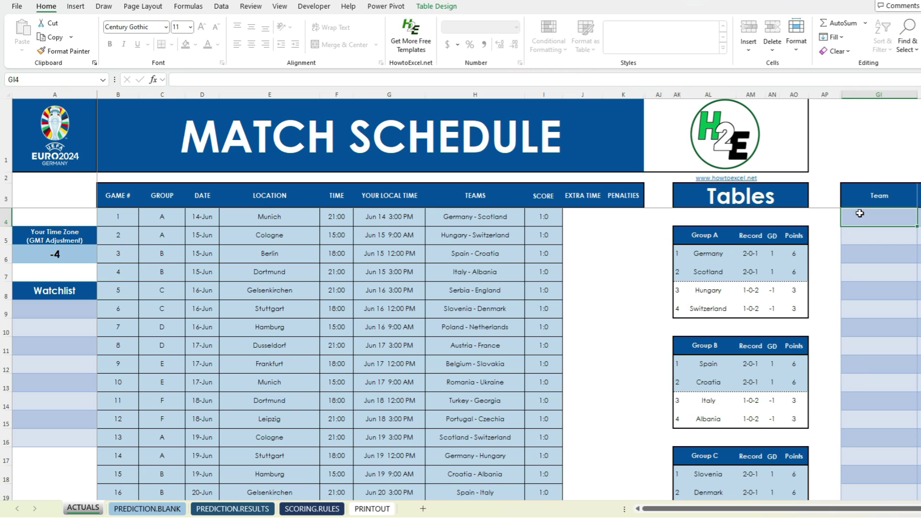
{"action": "type", "text": "S"}
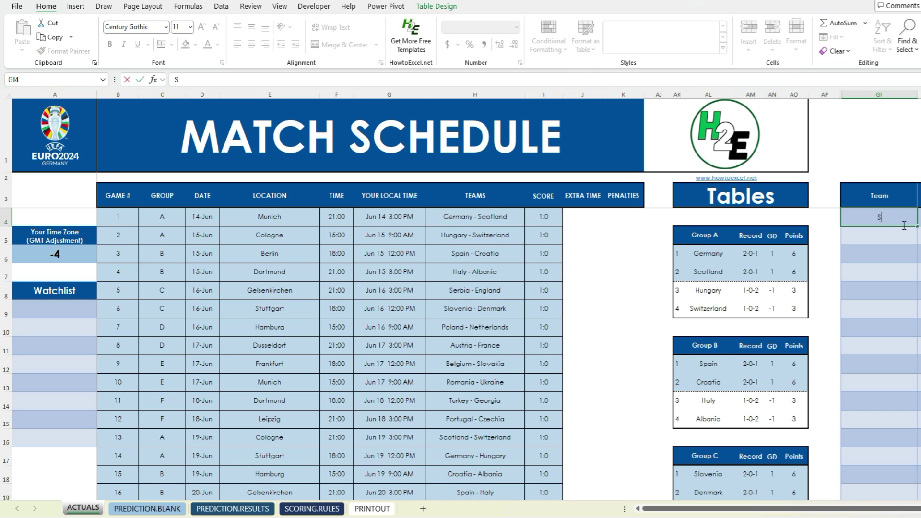
{"action": "type", "text": "cotl"}
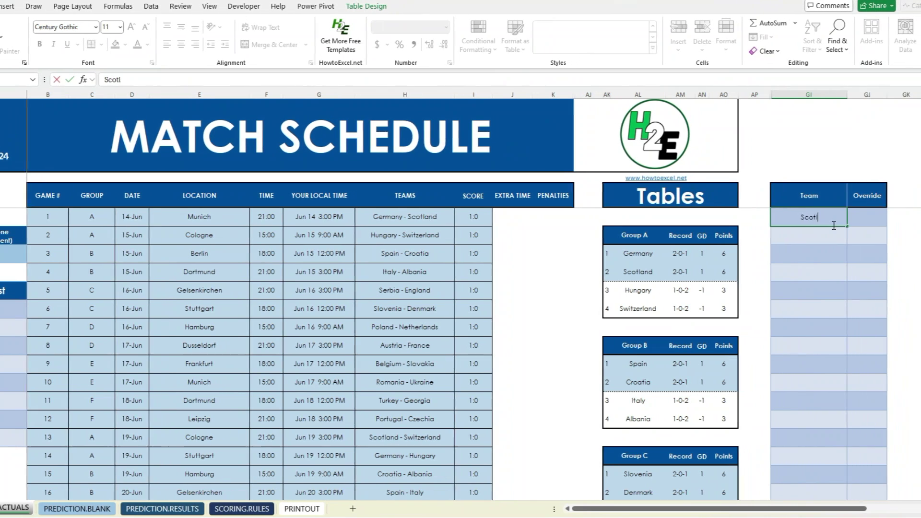
{"action": "type", "text": "and"}
{"action": "key", "text": "Tab"}
{"action": "type", "text": "1"}
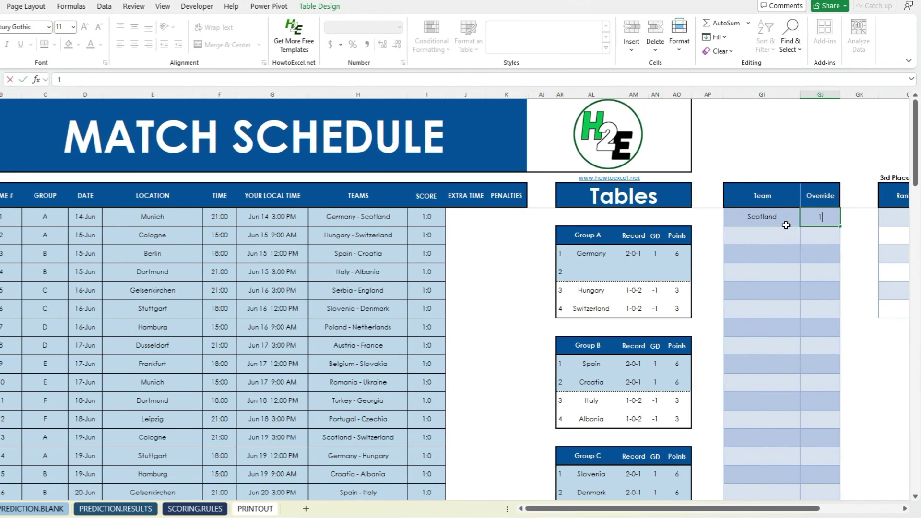
{"action": "key", "text": "Return"}
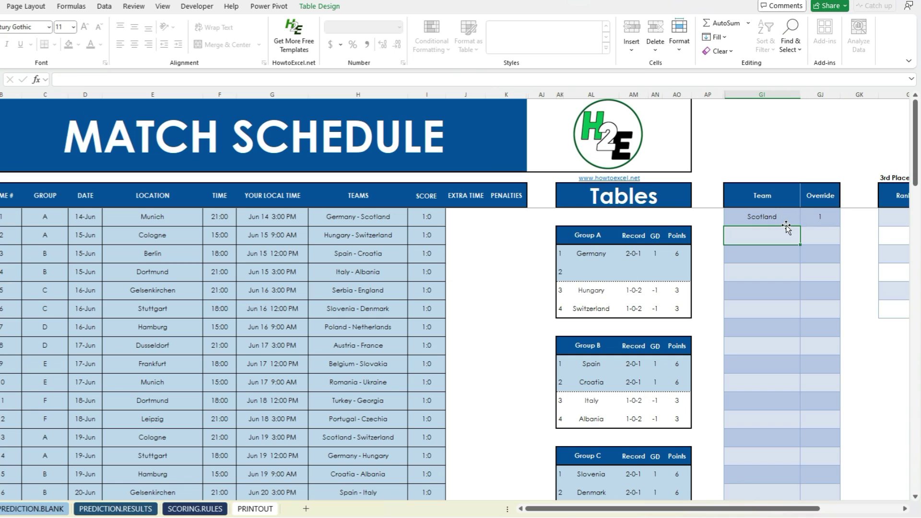
- Add Germany with an override of 2 in the second row of the team override table
{"action": "type", "text": "Germany"}
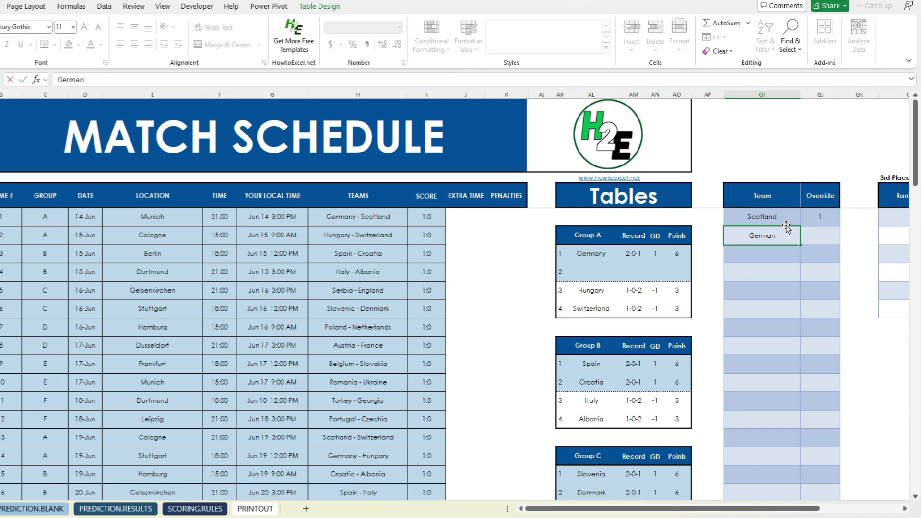
{"action": "key", "text": "Tab"}
{"action": "type", "text": "2"}
{"action": "key", "text": "Return"}
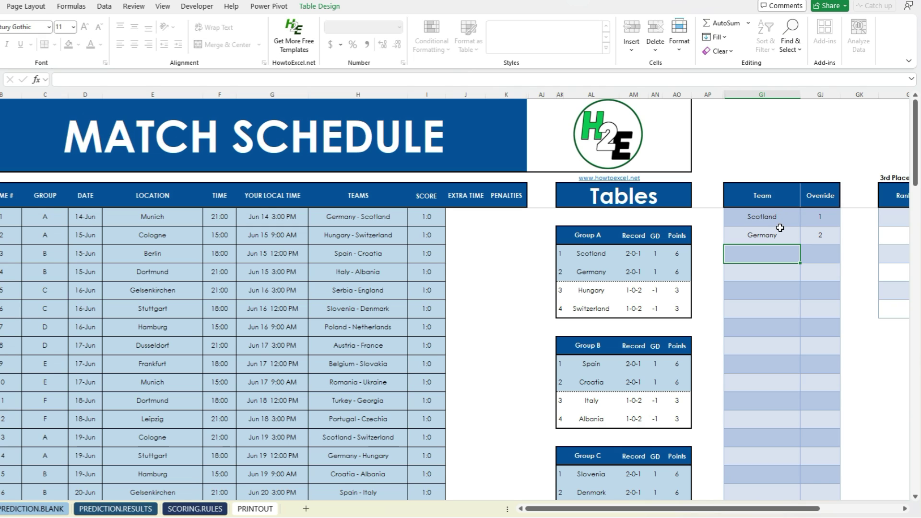
- Clear the Scotland and Germany entries and their override values from the team override table
{"action": "left_click_drag", "start_coordinate": [780, 222], "coordinate": [822, 237]}
{"action": "key", "text": "Delete"}
{"action": "left_click", "coordinate": [797, 276]}
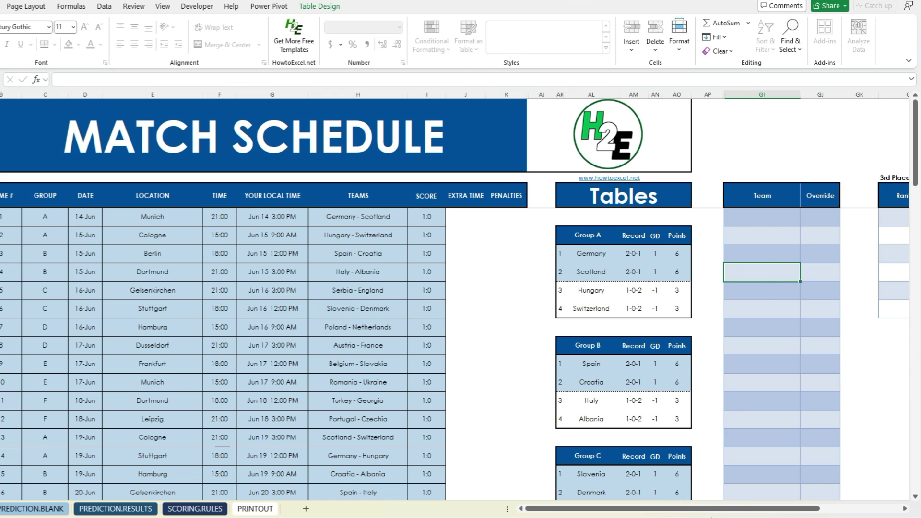
- Examine the 3rd Place Override rankings column and the 3rd-Place Teams table below the group tables
{"action": "left_click_drag", "start_coordinate": [720, 511], "coordinate": [765, 511]}
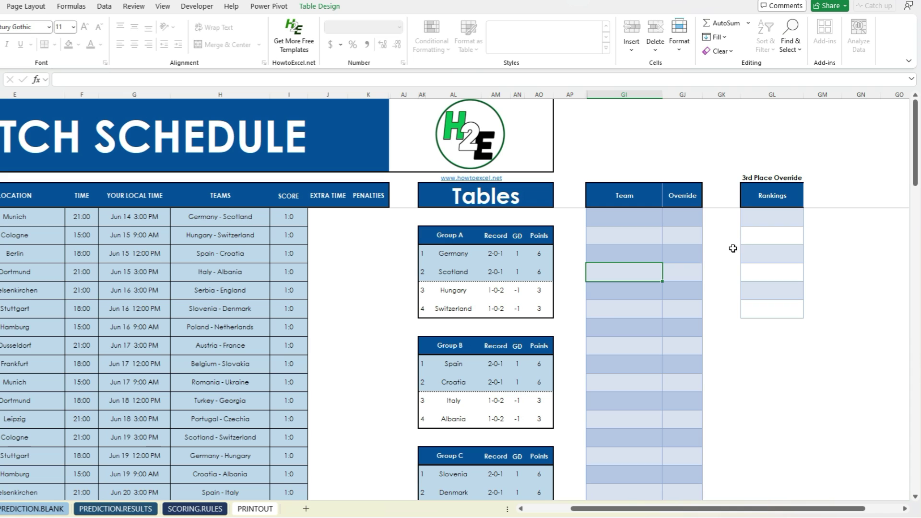
{"action": "scroll", "coordinate": [530, 346], "scroll_direction": "down", "scroll_amount": 2}
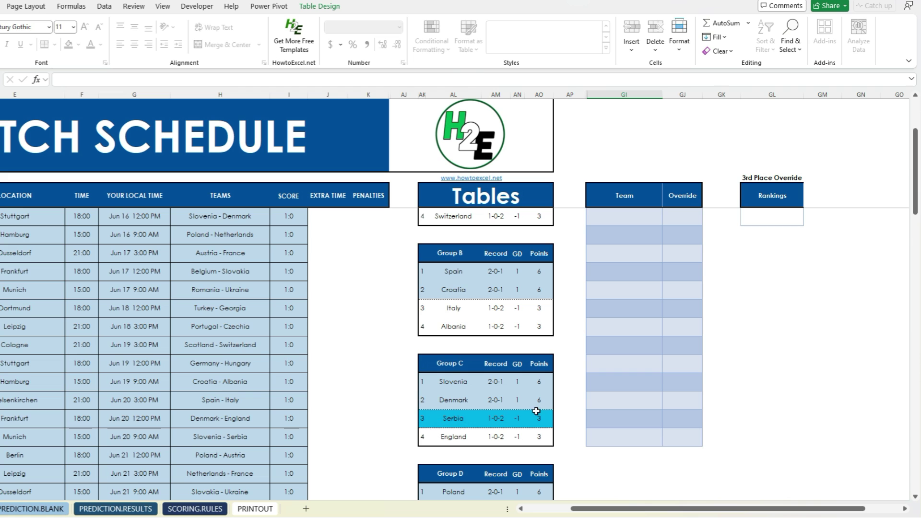
{"action": "scroll", "coordinate": [455, 397], "scroll_direction": "down", "scroll_amount": 5}
{"action": "scroll", "coordinate": [456, 397], "scroll_direction": "down", "scroll_amount": 5}
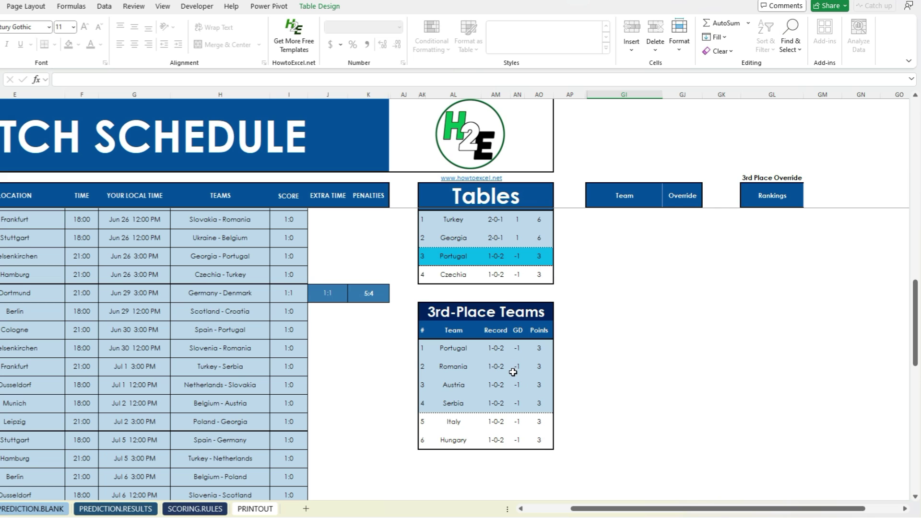
{"action": "scroll", "coordinate": [510, 372], "scroll_direction": "up", "scroll_amount": 12}
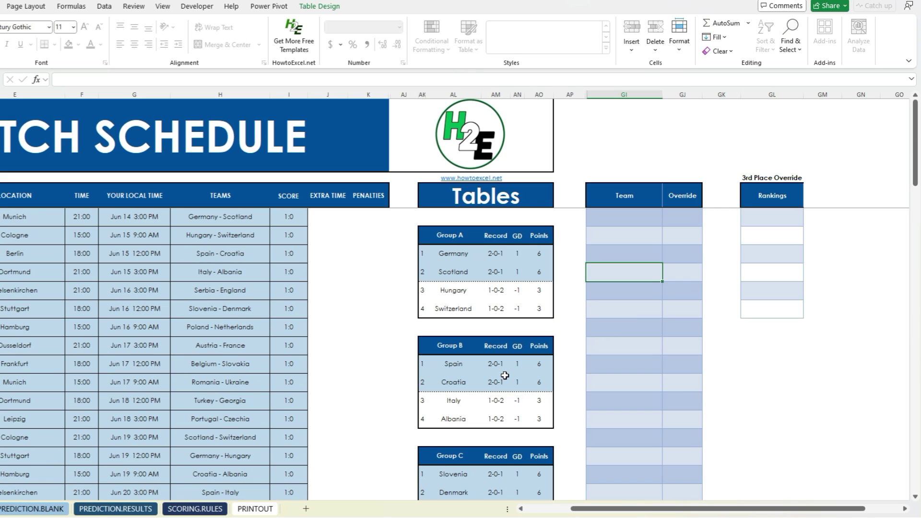
{"action": "left_click", "coordinate": [534, 511]}
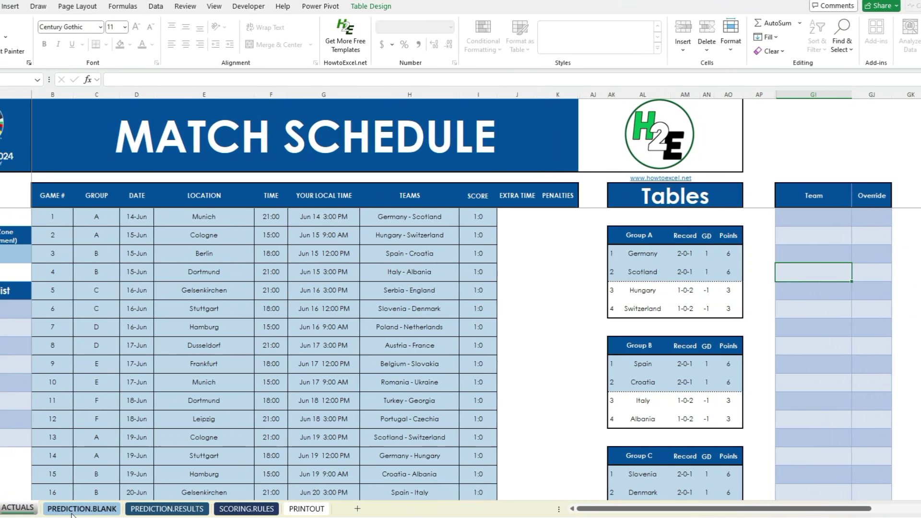
- Look through the blank prediction sheet, the prediction results sheet and the points assigned on the SCORING.RULES sheet
{"action": "left_click", "coordinate": [96, 509]}
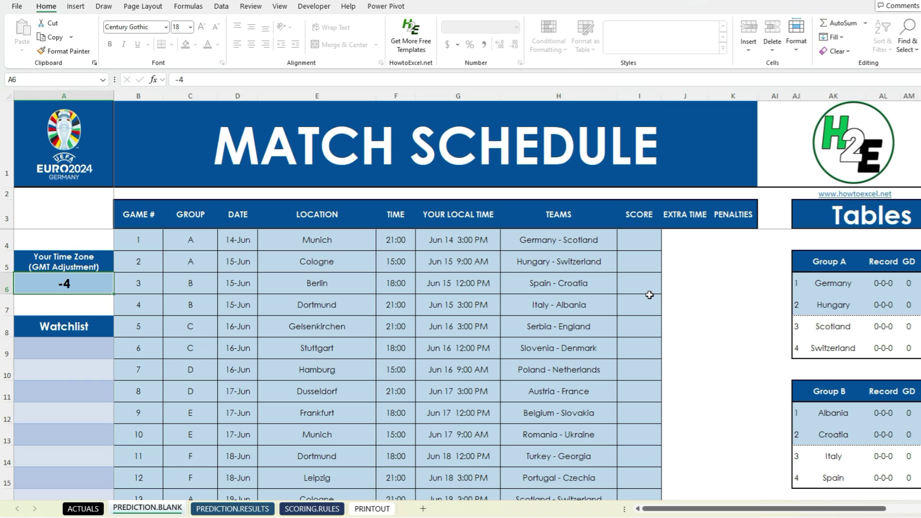
{"action": "left_click", "coordinate": [206, 510]}
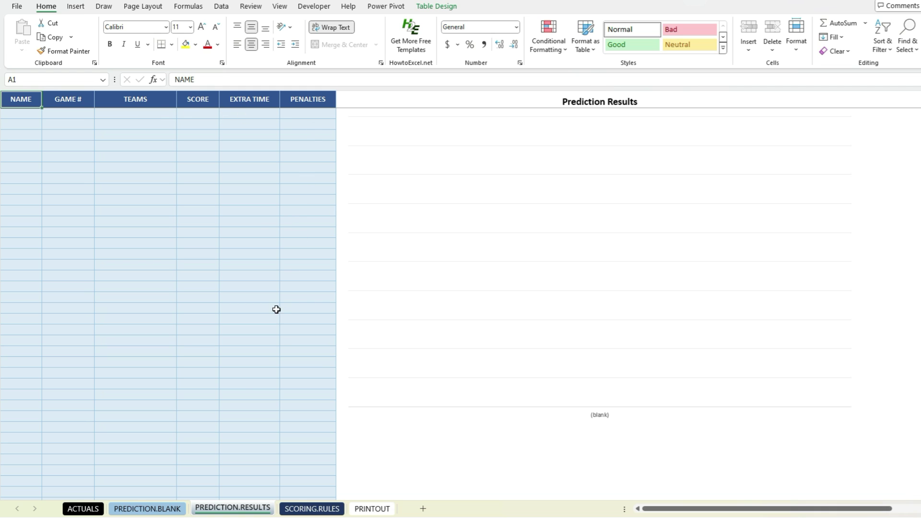
{"action": "left_click", "coordinate": [165, 509]}
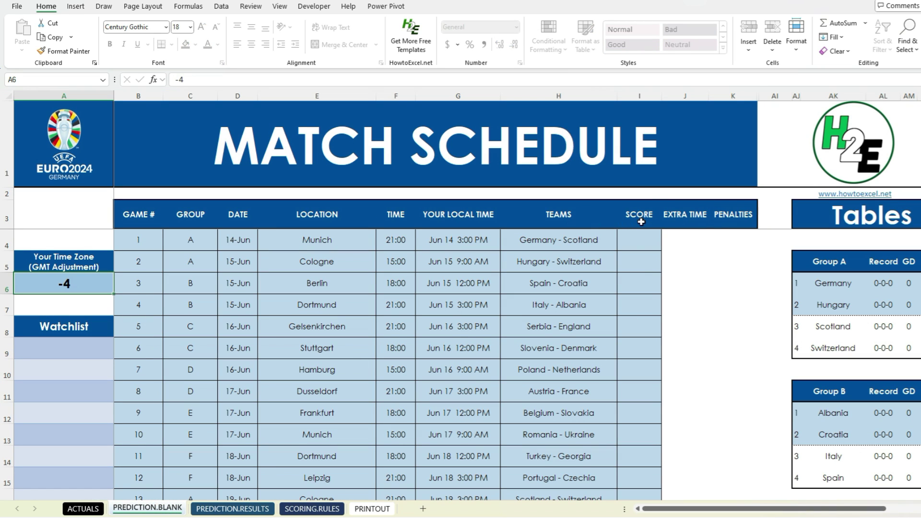
{"action": "left_click", "coordinate": [260, 511]}
{"action": "left_click", "coordinate": [222, 7]}
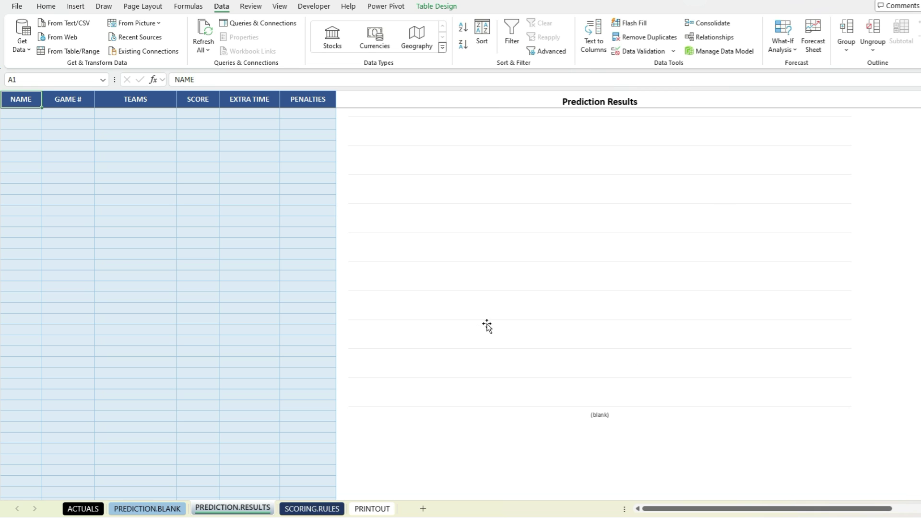
{"action": "left_click", "coordinate": [310, 509]}
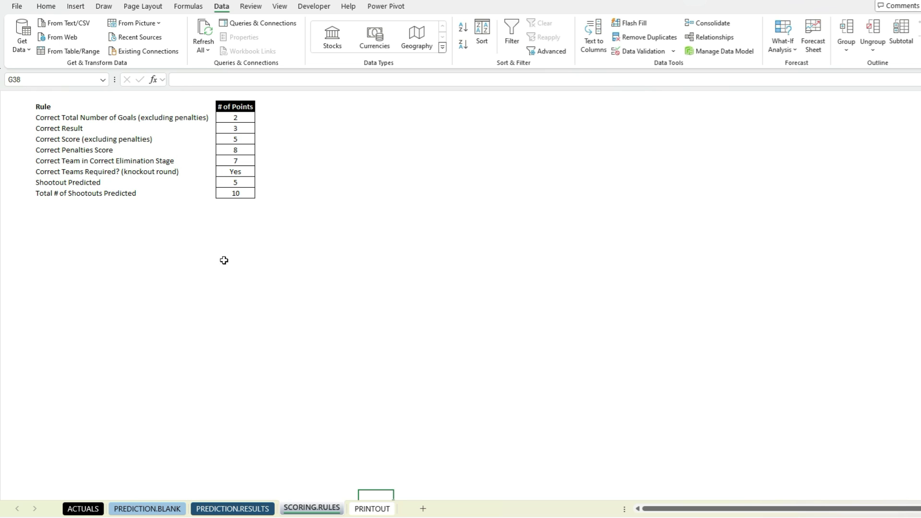
- Examine the list of teams per knockout stage and the number of shootouts below the schedule on the ACTUALS sheet
{"action": "left_click", "coordinate": [83, 509]}
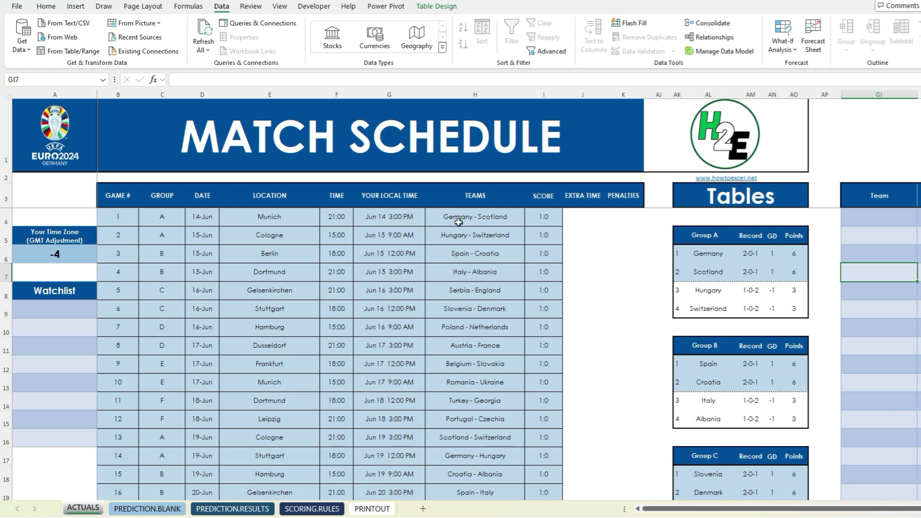
{"action": "scroll", "coordinate": [382, 272], "scroll_direction": "down", "scroll_amount": 7}
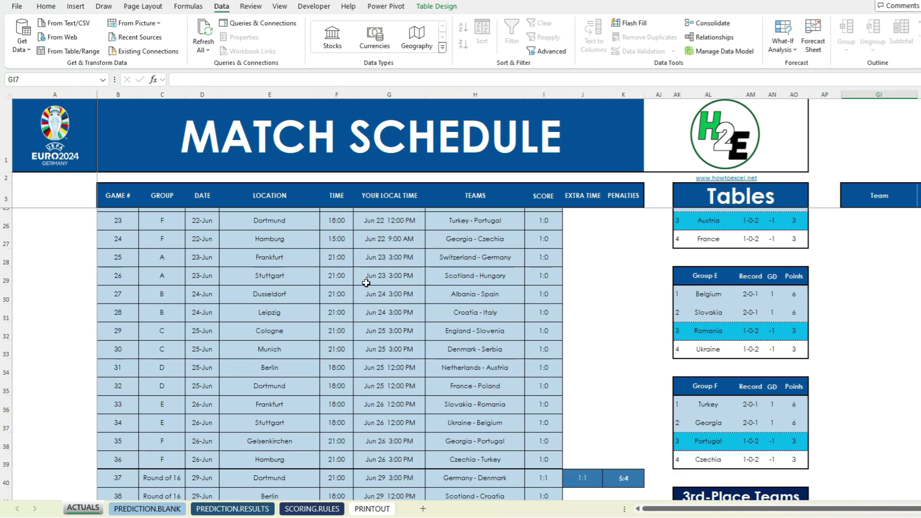
{"action": "scroll", "coordinate": [366, 283], "scroll_direction": "down", "scroll_amount": 7}
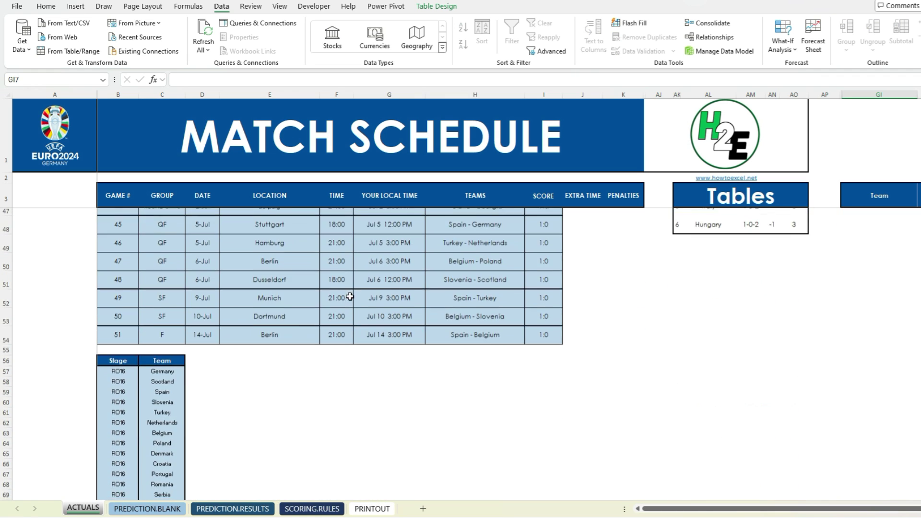
{"action": "scroll", "coordinate": [350, 297], "scroll_direction": "down", "scroll_amount": 1}
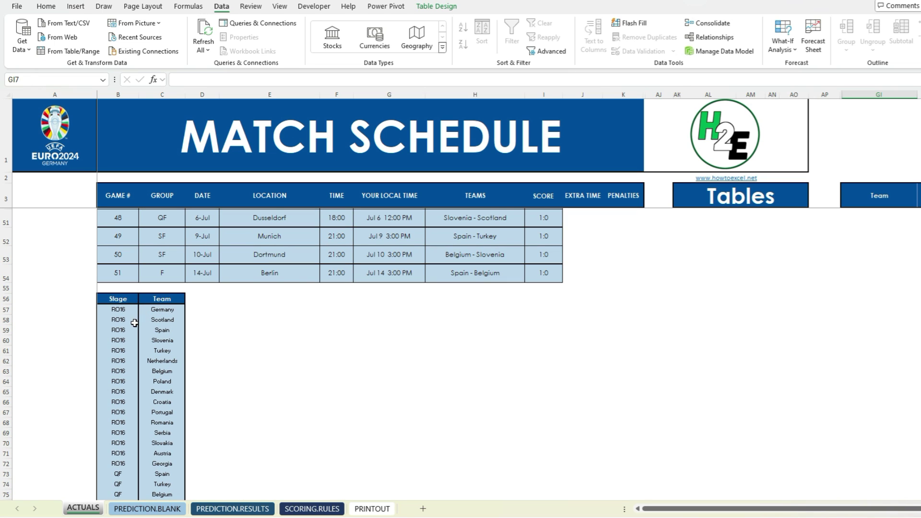
{"action": "scroll", "coordinate": [138, 357], "scroll_direction": "down", "scroll_amount": 2}
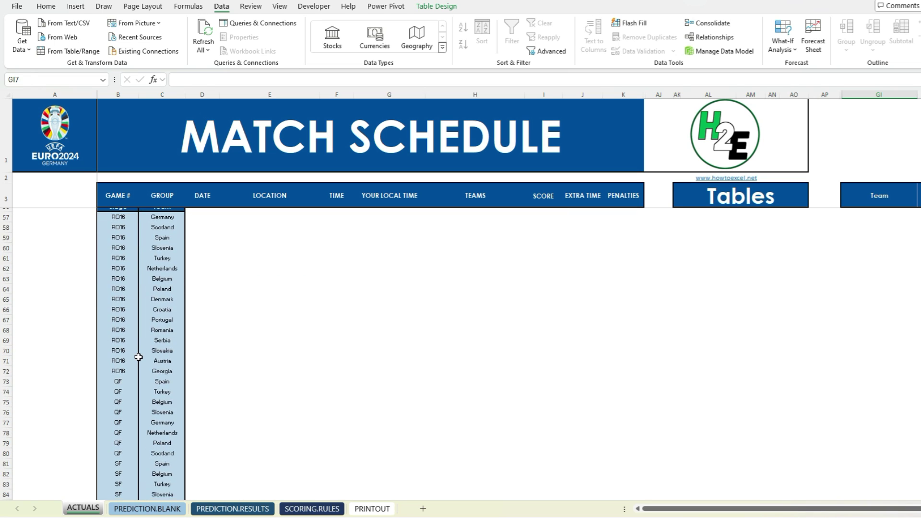
{"action": "scroll", "coordinate": [139, 357], "scroll_direction": "down", "scroll_amount": 1}
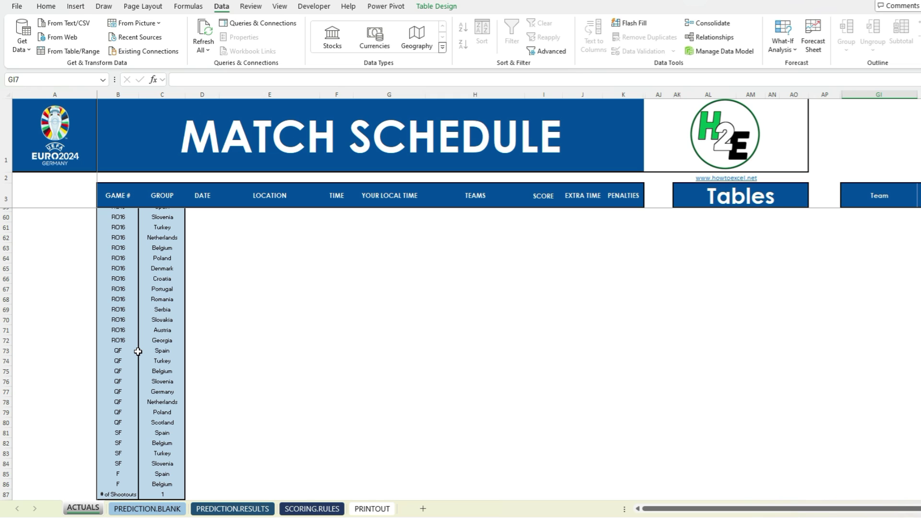
{"action": "scroll", "coordinate": [138, 351], "scroll_direction": "down", "scroll_amount": 1}
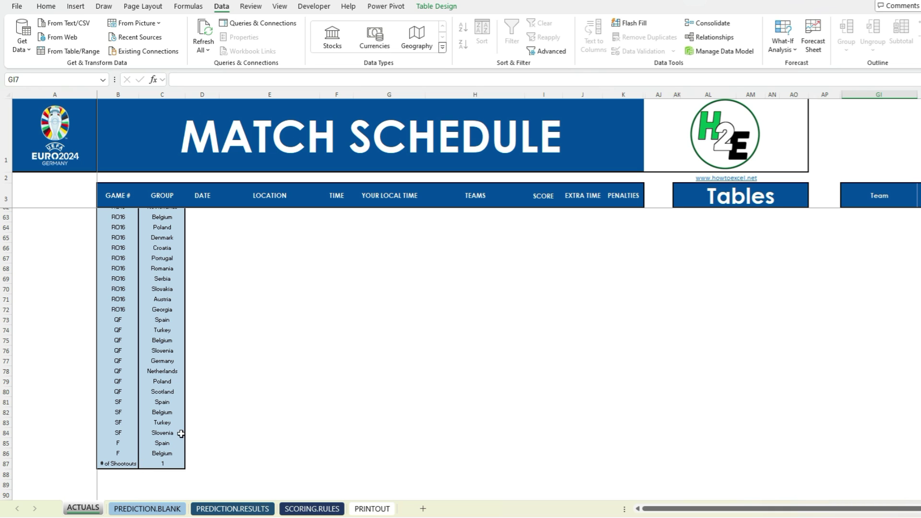
{"action": "scroll", "coordinate": [272, 417], "scroll_direction": "up", "scroll_amount": 6}
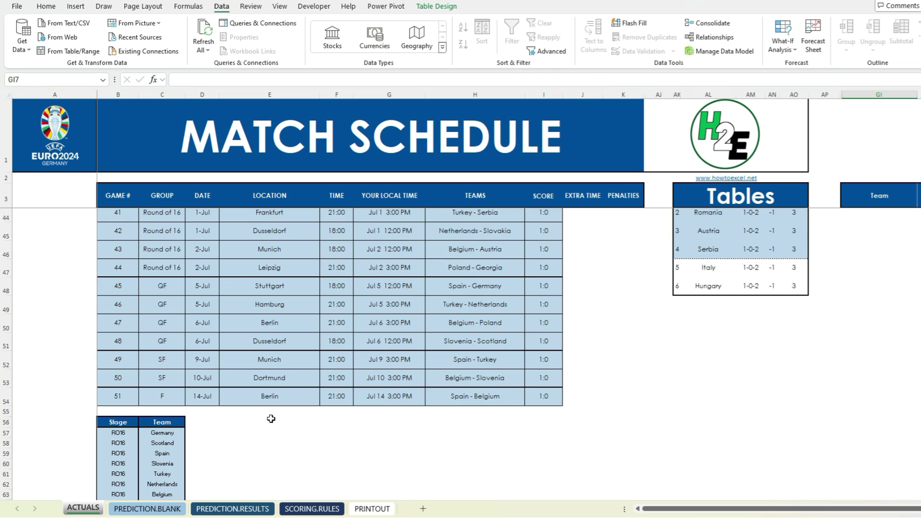
{"action": "scroll", "coordinate": [273, 419], "scroll_direction": "up", "scroll_amount": 13}
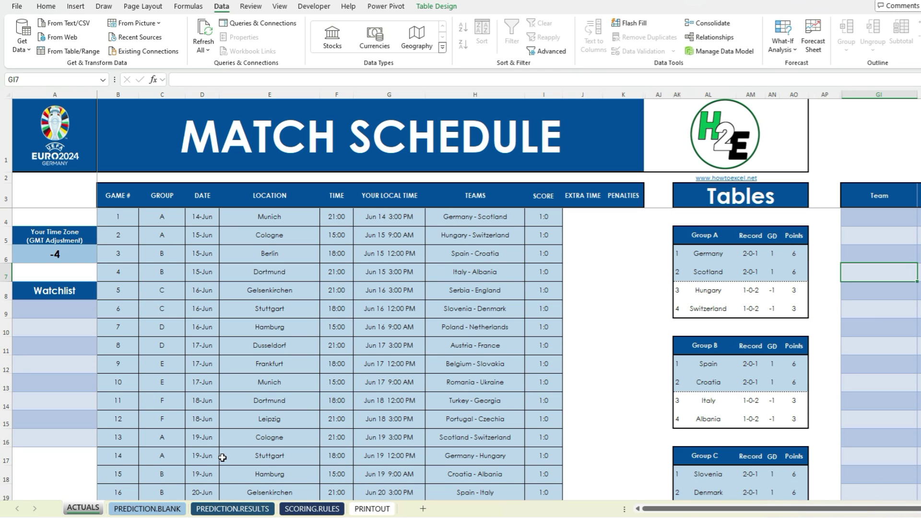
- Revisit the PREDICTION.BLANK, PREDICTION.RESULTS and SCORING.RULES sheets to compare predictions with the scoring rules
{"action": "left_click", "coordinate": [175, 509]}
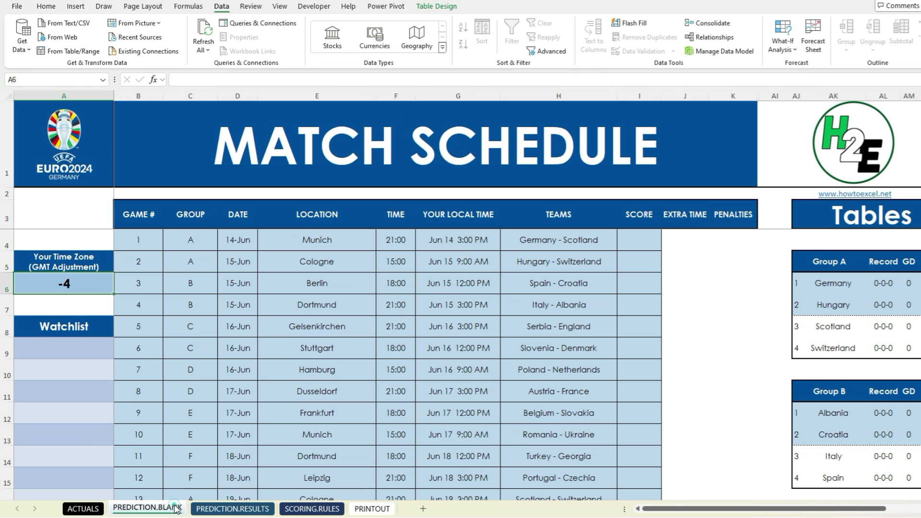
{"action": "scroll", "coordinate": [360, 489], "scroll_direction": "up", "scroll_amount": 1}
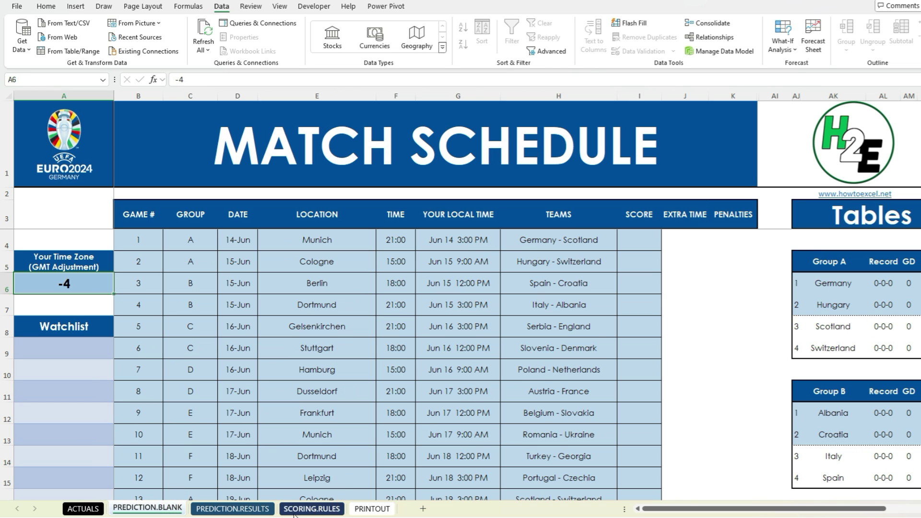
{"action": "left_click", "coordinate": [263, 510]}
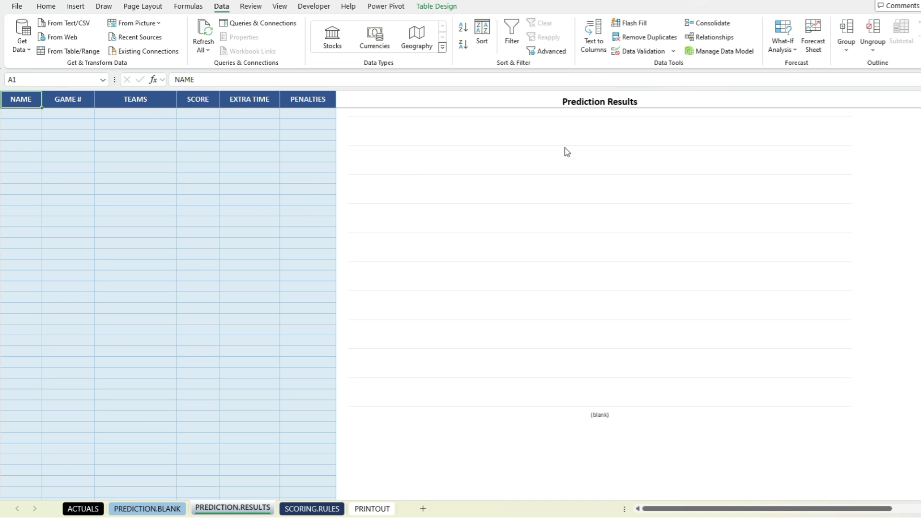
{"action": "left_click", "coordinate": [307, 507]}
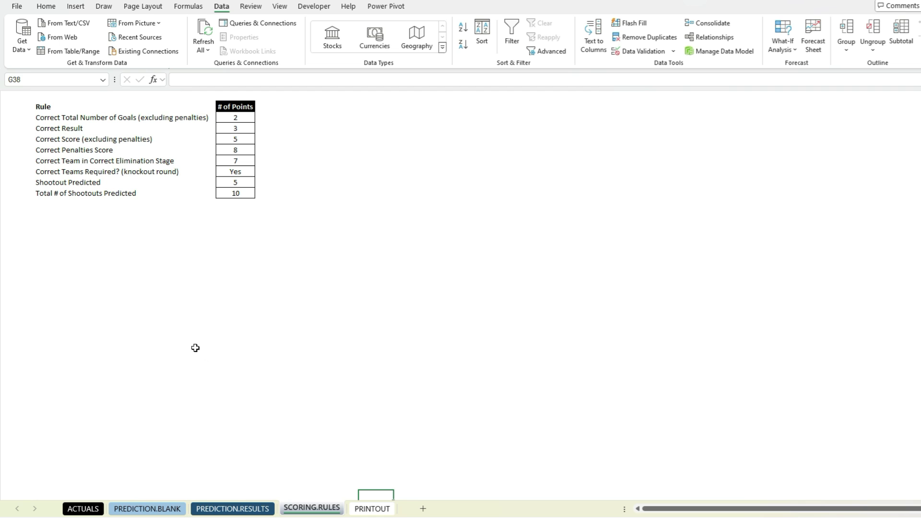
- Set the GMT time zone adjustment on the ACTUALS sheet to -7
{"action": "left_click", "coordinate": [82, 508]}
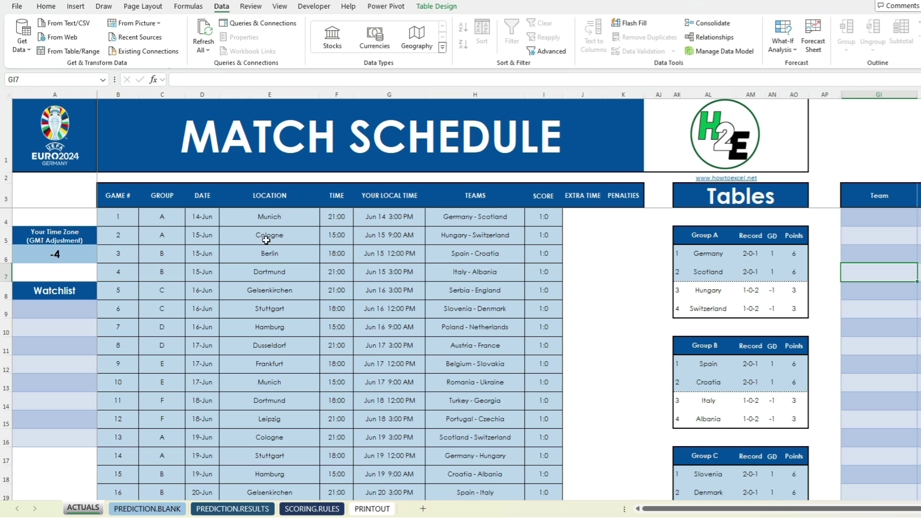
{"action": "left_click", "coordinate": [200, 222]}
{"action": "left_click", "coordinate": [335, 218]}
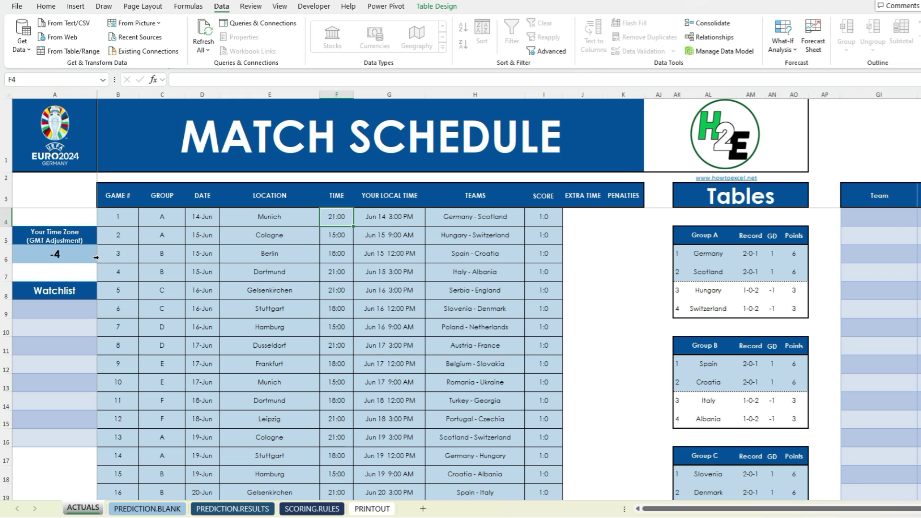
{"action": "left_click", "coordinate": [61, 261]}
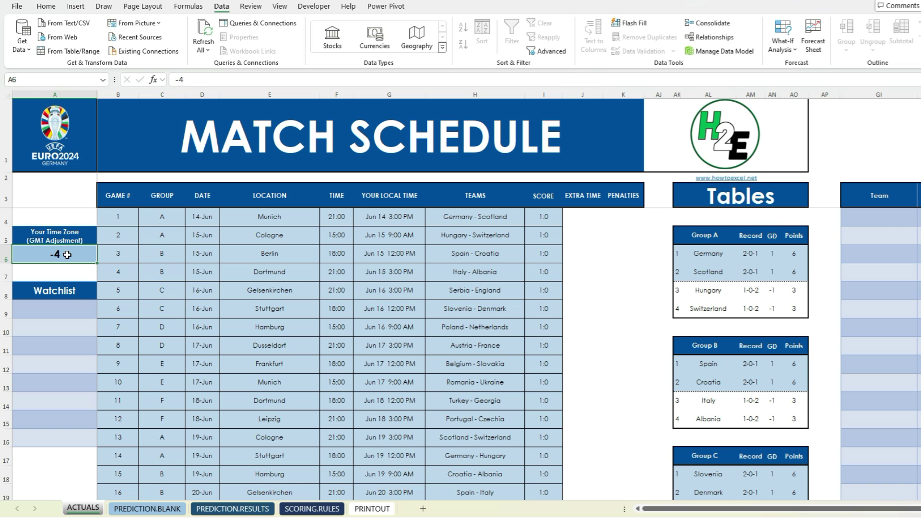
{"action": "type", "text": "-"}
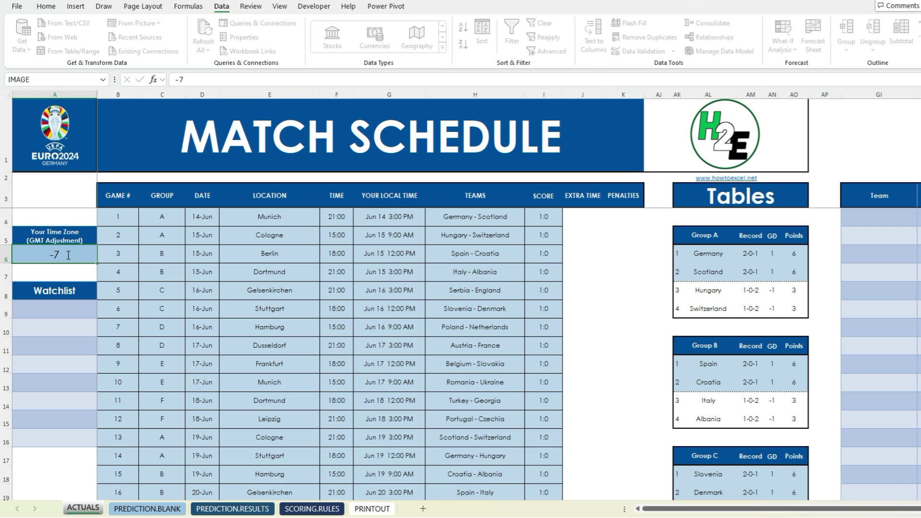
{"action": "key", "text": "Return"}
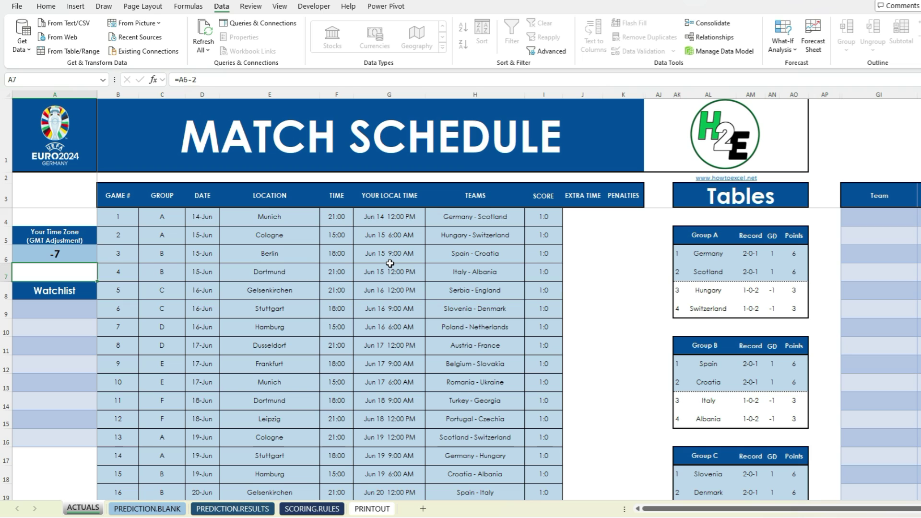
- Add Italy and England to the first two rows of the Watchlist
{"action": "left_click", "coordinate": [82, 311]}
{"action": "type", "text": "Itlay"}
{"action": "key", "text": "BackSpace"}
{"action": "key", "text": "BackSpace"}
{"action": "key", "text": "BackSpace"}
{"action": "key", "text": "BackSpace"}
{"action": "type", "text": "taly"}
{"action": "key", "text": "Return"}
{"action": "type", "text": "England"}
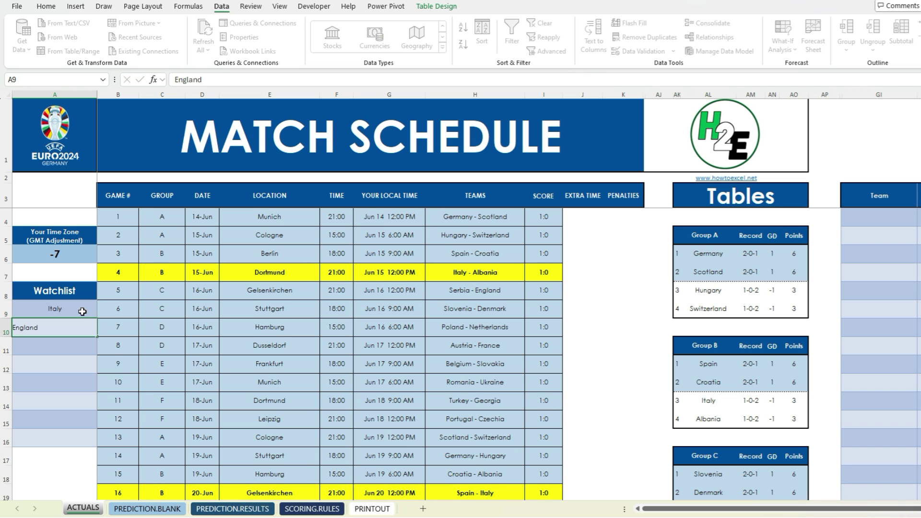
{"action": "key", "text": "Return"}
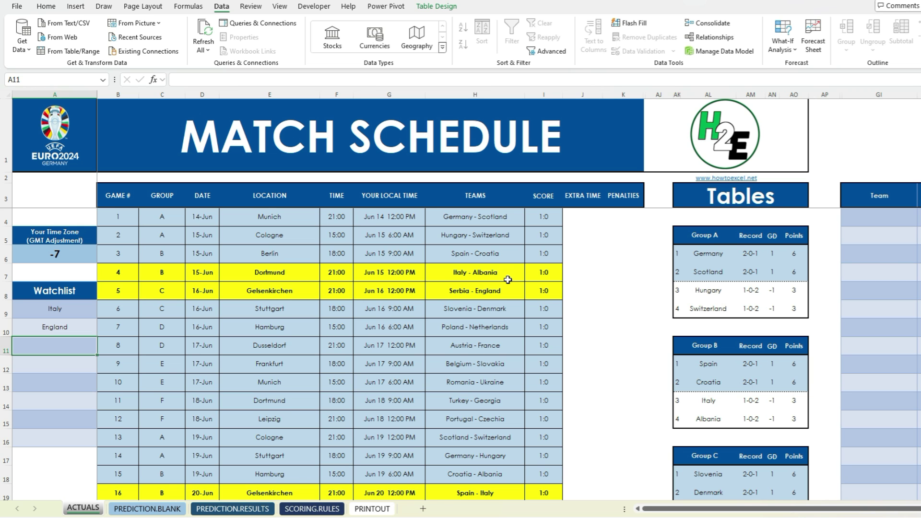
- Review the watchlist teams' matches down the schedule and the printable schedule on the PRINTOUT sheet, ending on the ACTUALS sheet
{"action": "scroll", "coordinate": [479, 325], "scroll_direction": "down", "scroll_amount": 1}
{"action": "scroll", "coordinate": [483, 403], "scroll_direction": "down", "scroll_amount": 1}
{"action": "scroll", "coordinate": [483, 404], "scroll_direction": "down", "scroll_amount": 3}
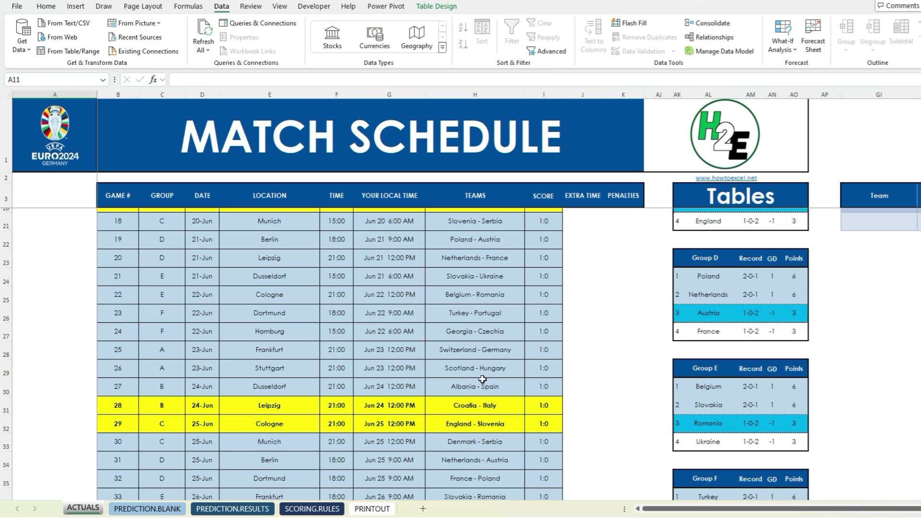
{"action": "scroll", "coordinate": [482, 379], "scroll_direction": "up", "scroll_amount": 5}
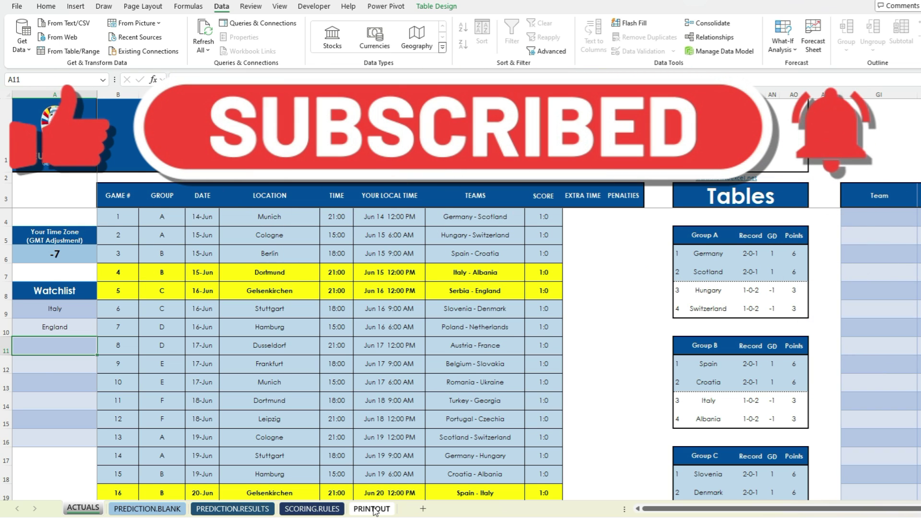
{"action": "left_click", "coordinate": [373, 509]}
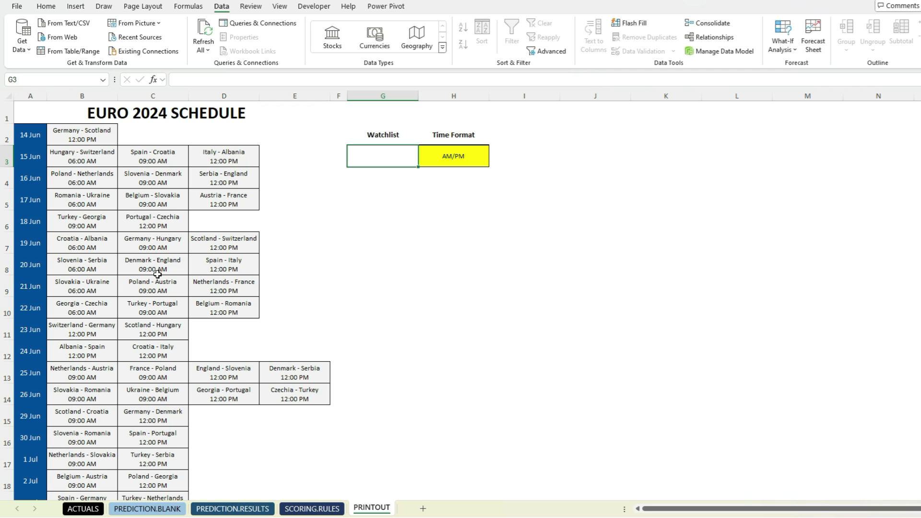
{"action": "left_click", "coordinate": [91, 509]}
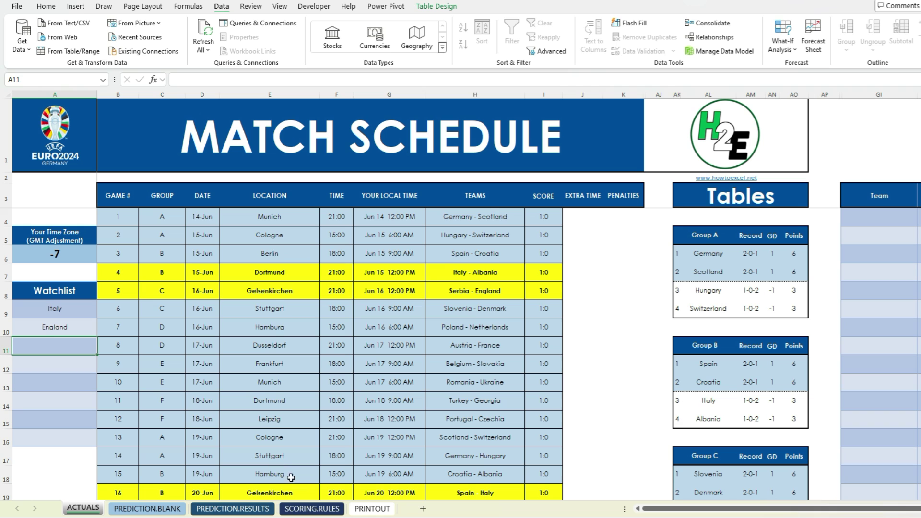
- Switch the Time Format on the PRINTOUT sheet to 24H and back to AM/PM
{"action": "left_click", "coordinate": [373, 510]}
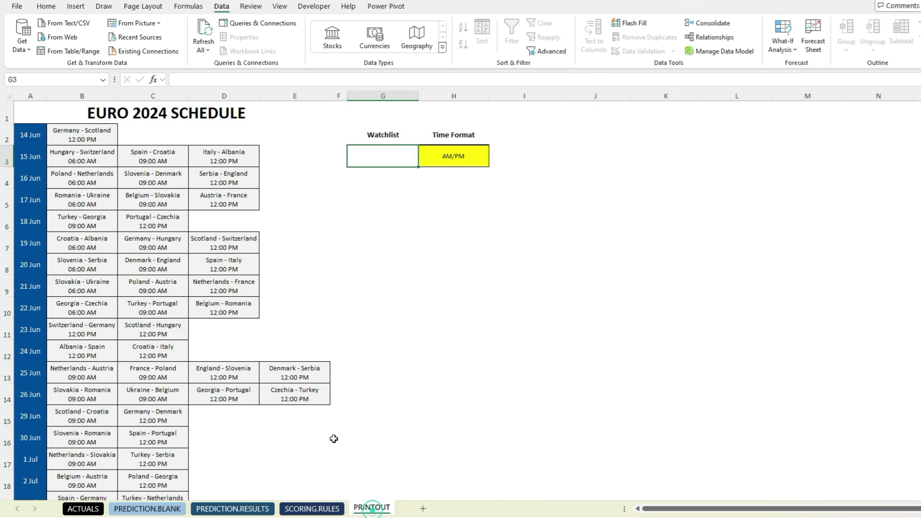
{"action": "left_click", "coordinate": [464, 156]}
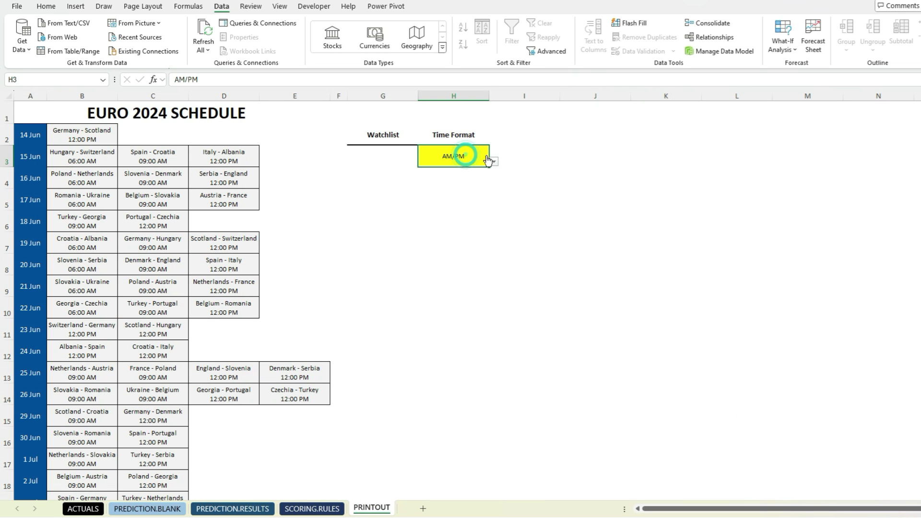
{"action": "left_click", "coordinate": [494, 161]}
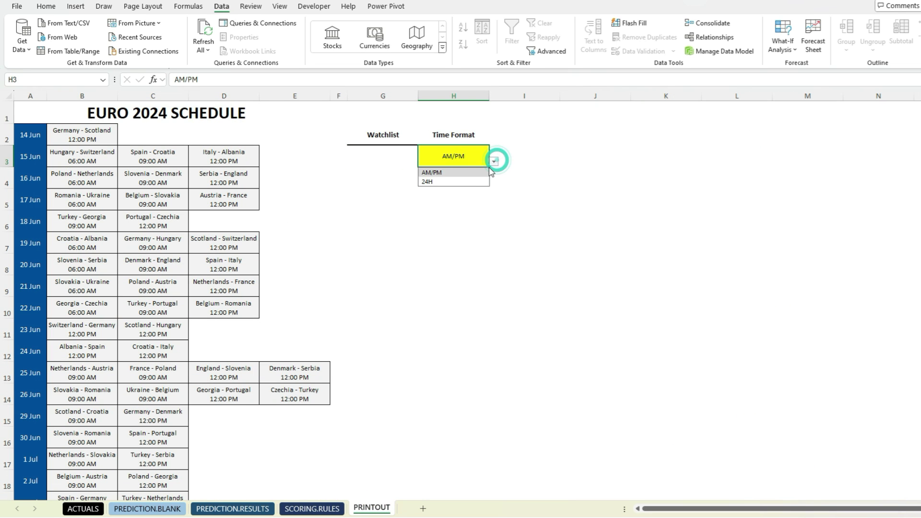
{"action": "left_click", "coordinate": [473, 182]}
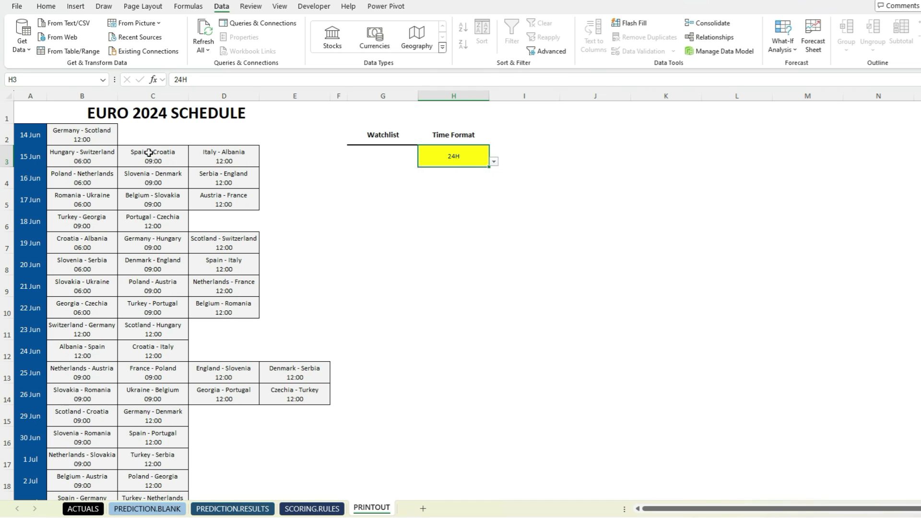
{"action": "left_click", "coordinate": [494, 161]}
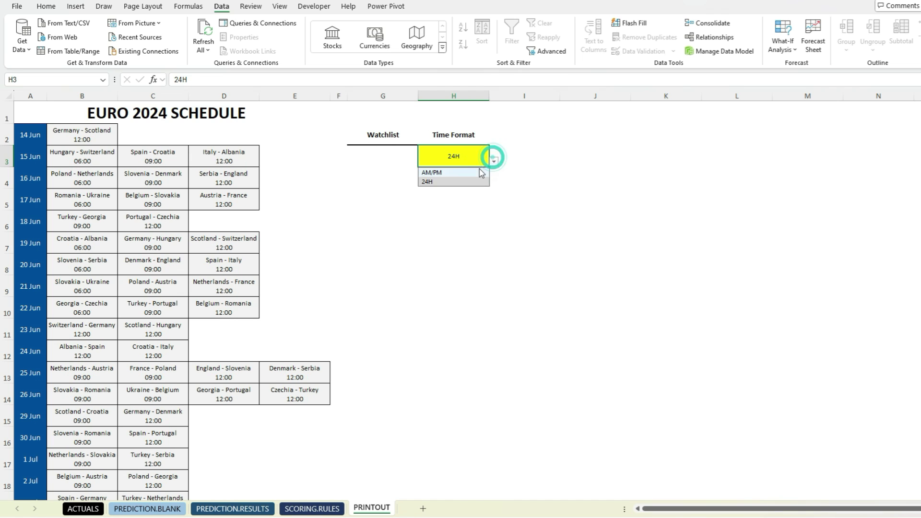
{"action": "left_click", "coordinate": [479, 173]}
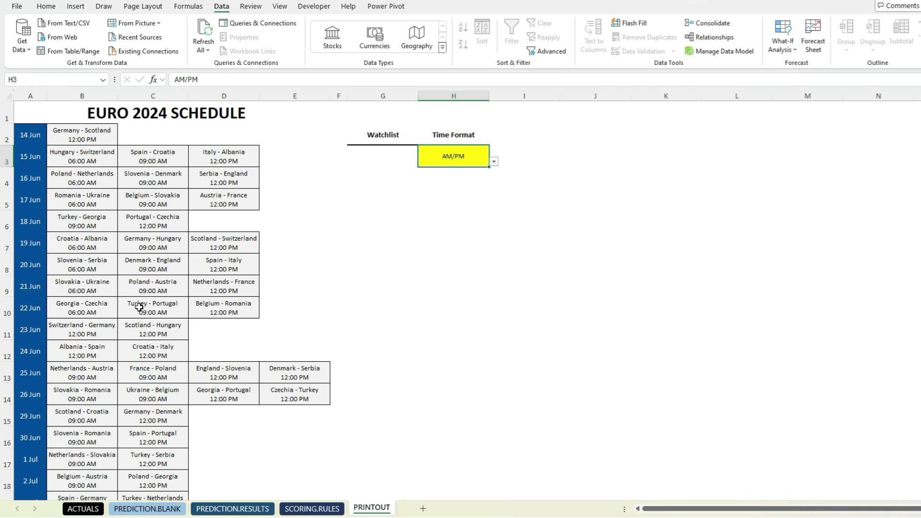
- Set the GMT time zone adjustment on the ACTUALS sheet to -4
{"action": "left_click", "coordinate": [83, 509]}
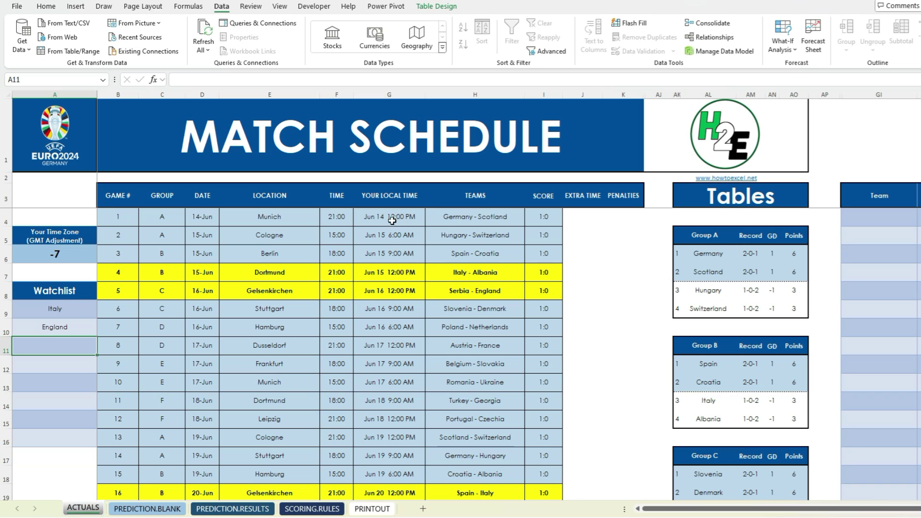
{"action": "left_click", "coordinate": [71, 257]}
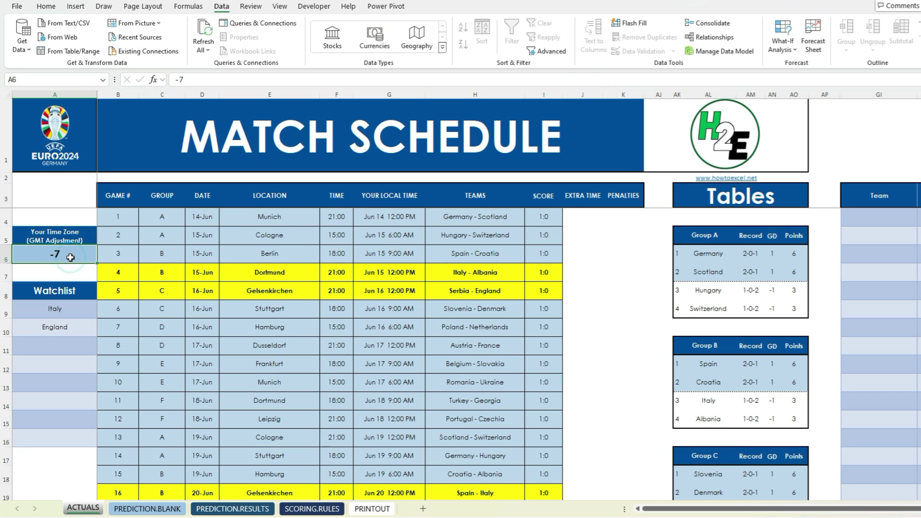
{"action": "type", "text": "-4"}
{"action": "key", "text": "Return"}
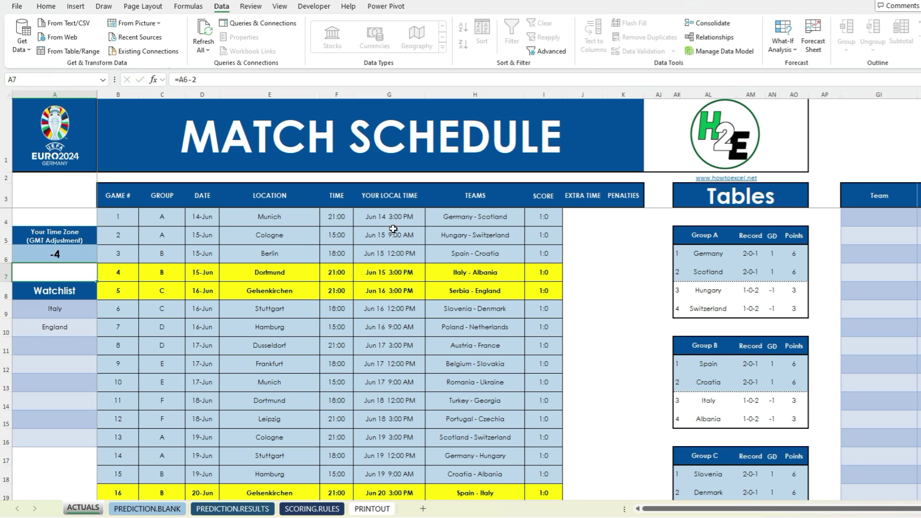
- Add Italy and England to the Watchlist on the PRINTOUT sheet and review their matches down the schedule, ending on the ACTUALS sheet
{"action": "left_click", "coordinate": [372, 509]}
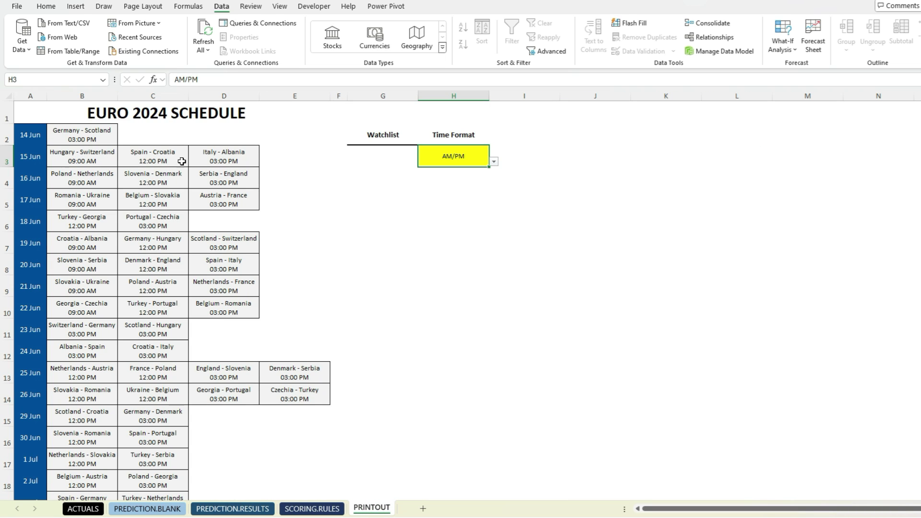
{"action": "left_click", "coordinate": [378, 159]}
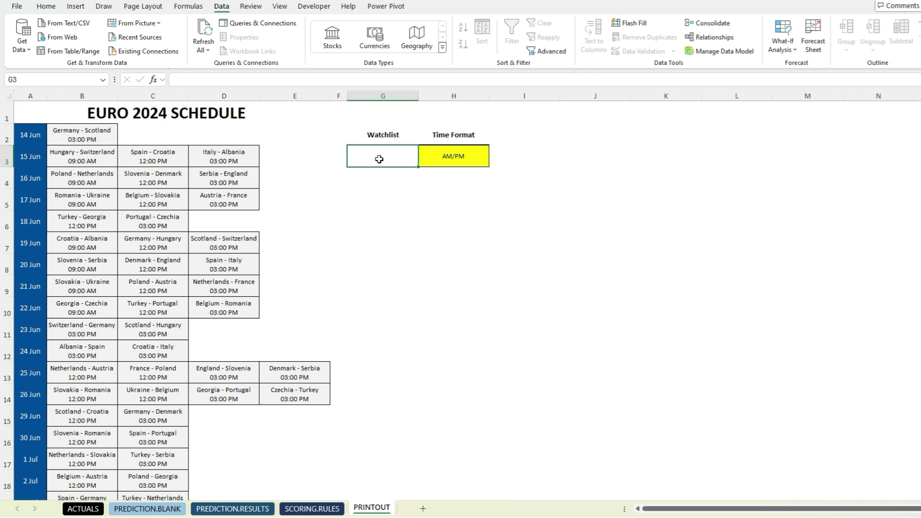
{"action": "type", "text": "Italy"}
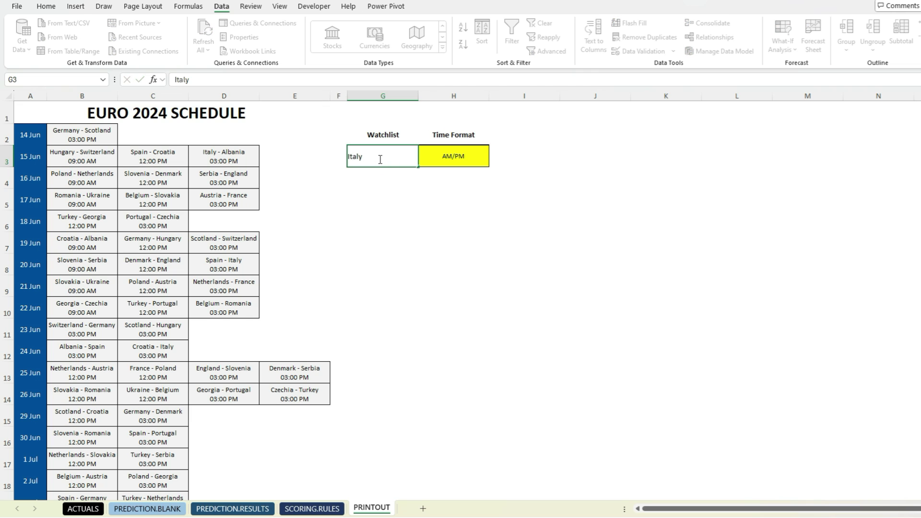
{"action": "key", "text": "Return"}
{"action": "key", "text": "Return"}
{"action": "type", "text": "England"}
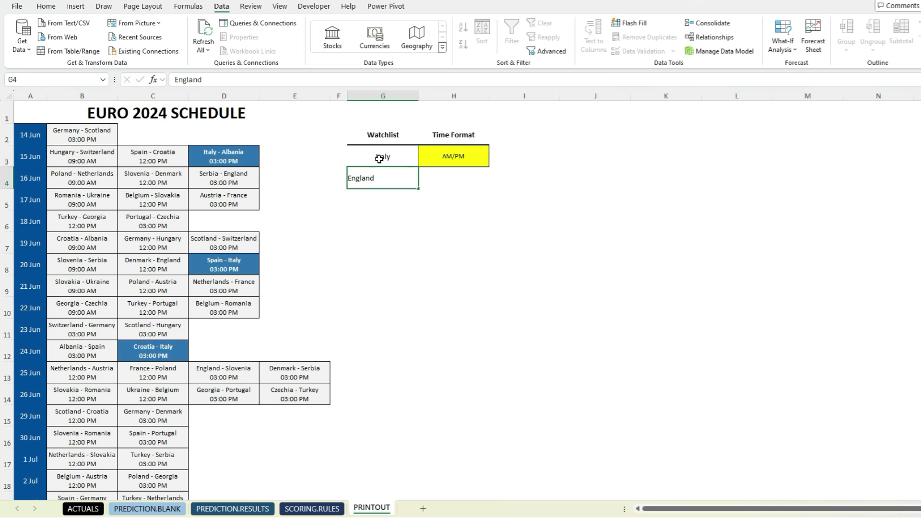
{"action": "key", "text": "Return"}
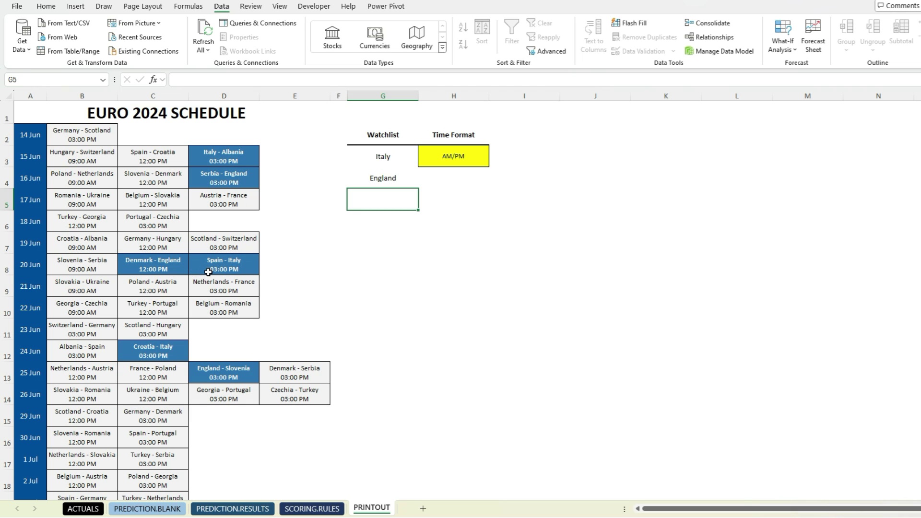
{"action": "scroll", "coordinate": [165, 281], "scroll_direction": "down", "scroll_amount": 2}
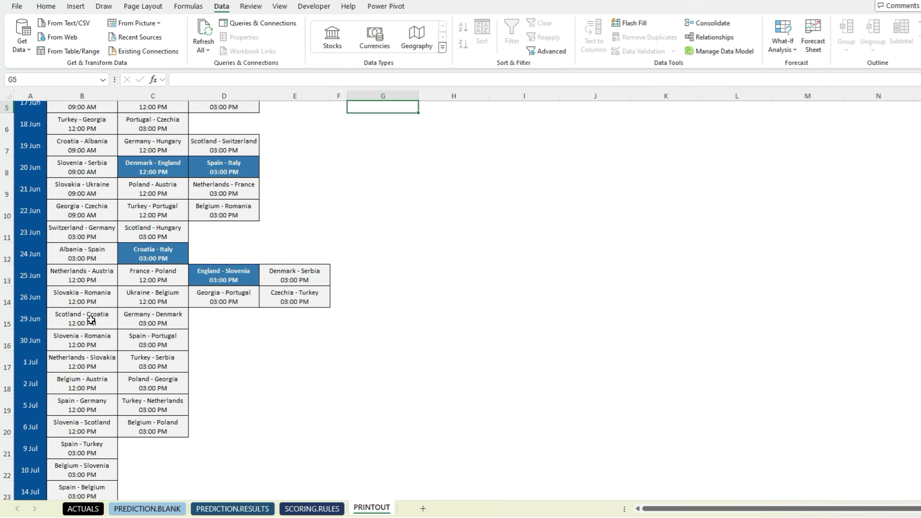
{"action": "scroll", "coordinate": [139, 327], "scroll_direction": "up", "scroll_amount": 2}
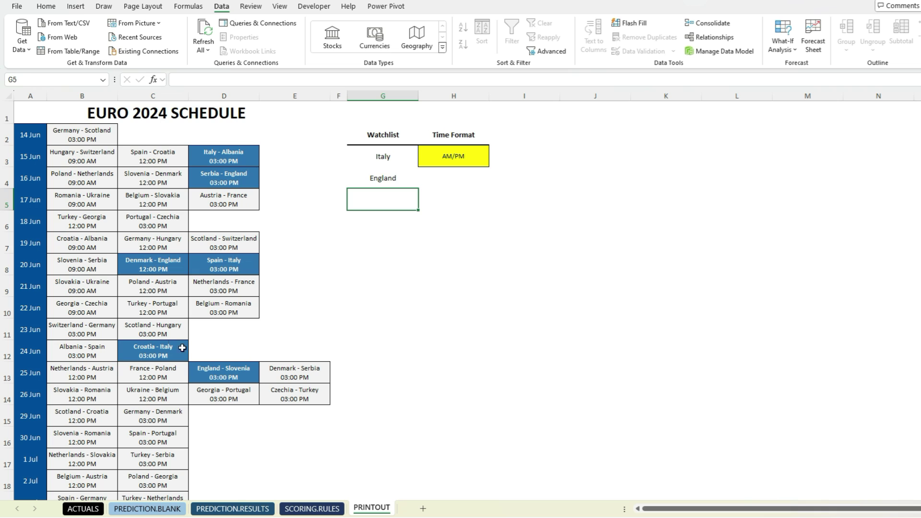
{"action": "left_click", "coordinate": [86, 512]}
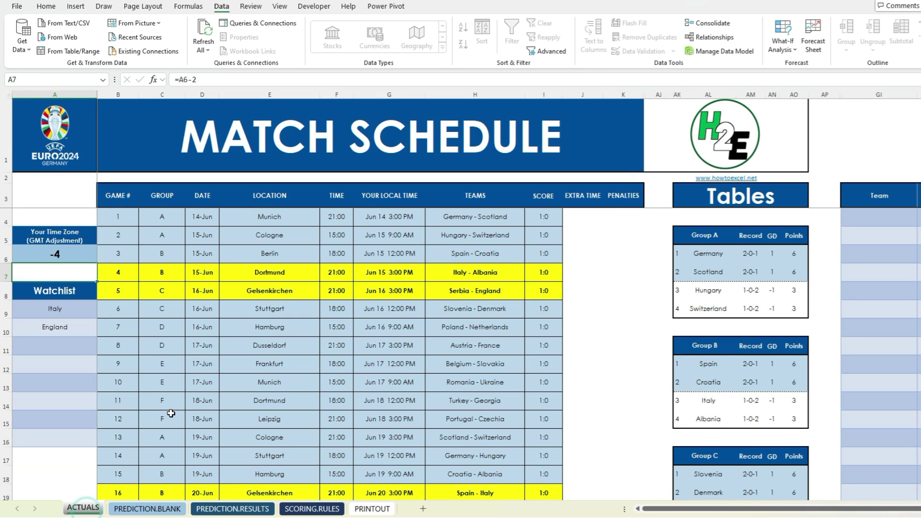